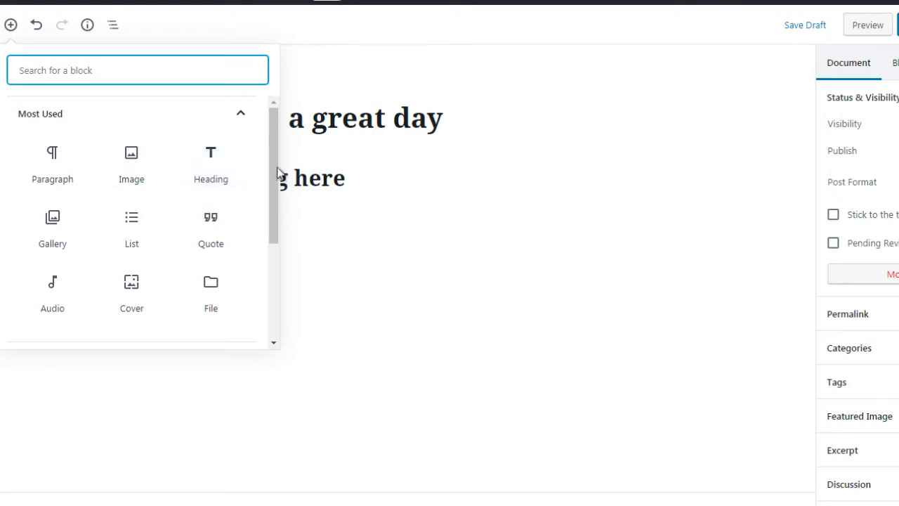
- Examine the block types offered in the Most Used and Common Blocks categories of the block library
drag(274, 175, 273, 184)
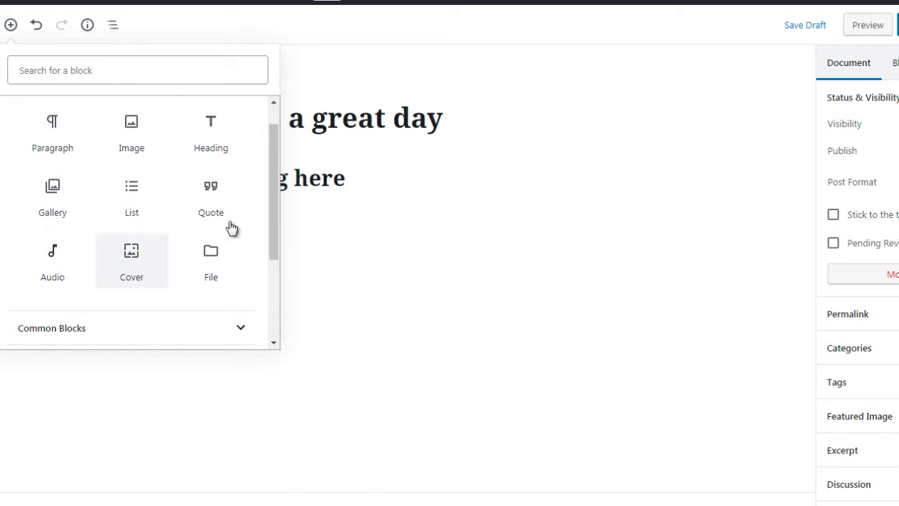
drag(271, 183, 271, 173)
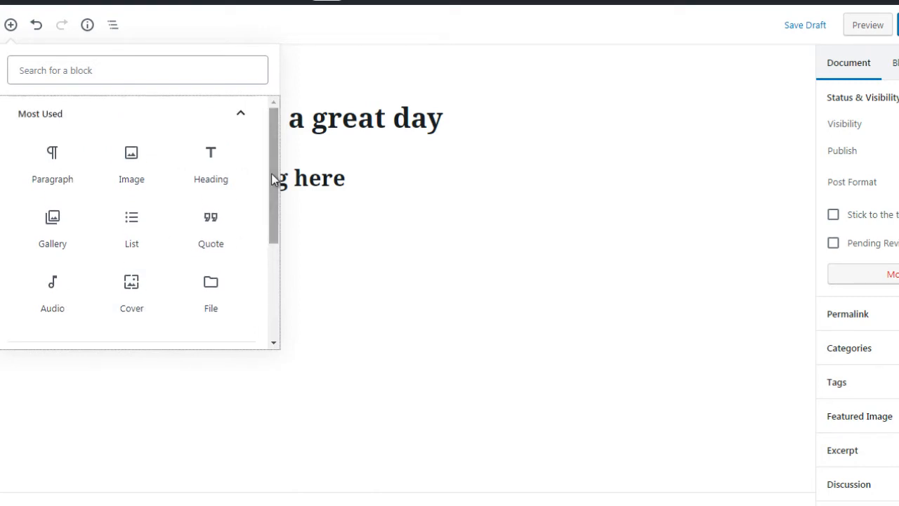
drag(272, 173, 282, 286)
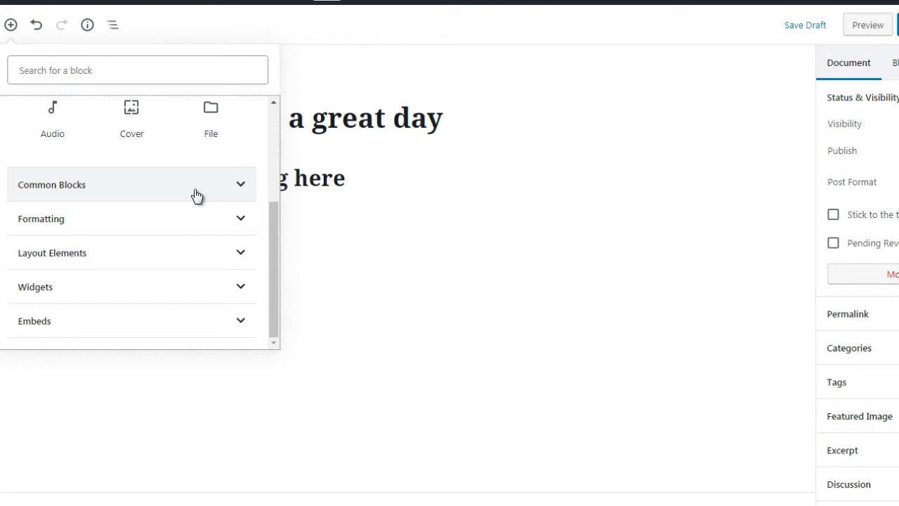
click(196, 185)
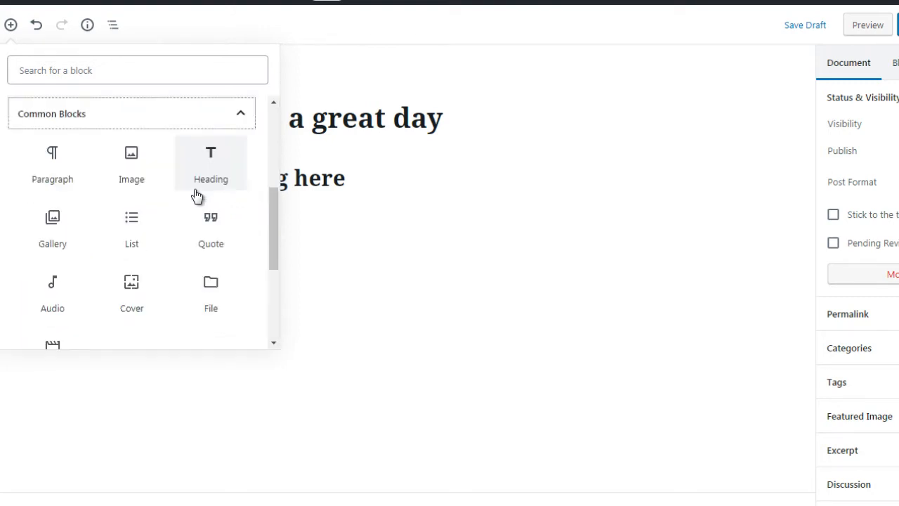
drag(273, 220, 273, 233)
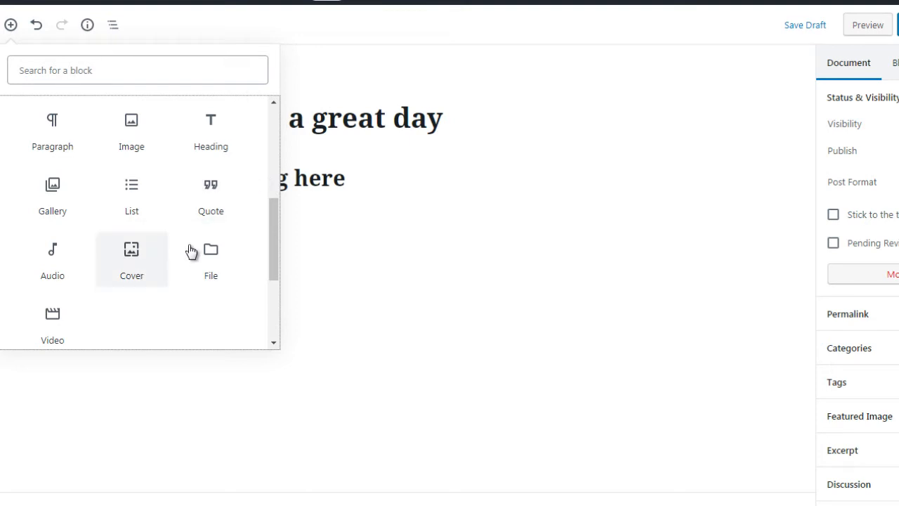
scroll(274, 217, up, 1)
mouse_move(273, 211)
mouse_down()
mouse_move(271, 237)
mouse_move(270, 228)
mouse_up()
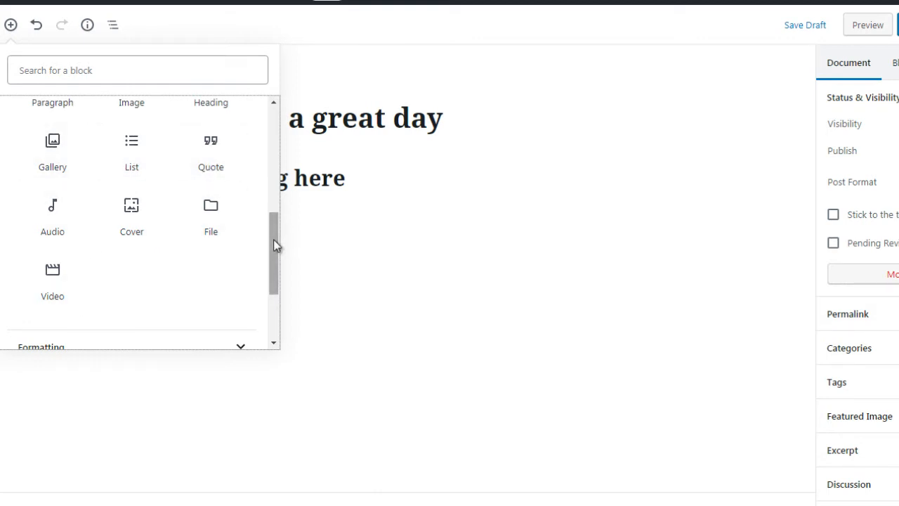
drag(274, 257, 274, 291)
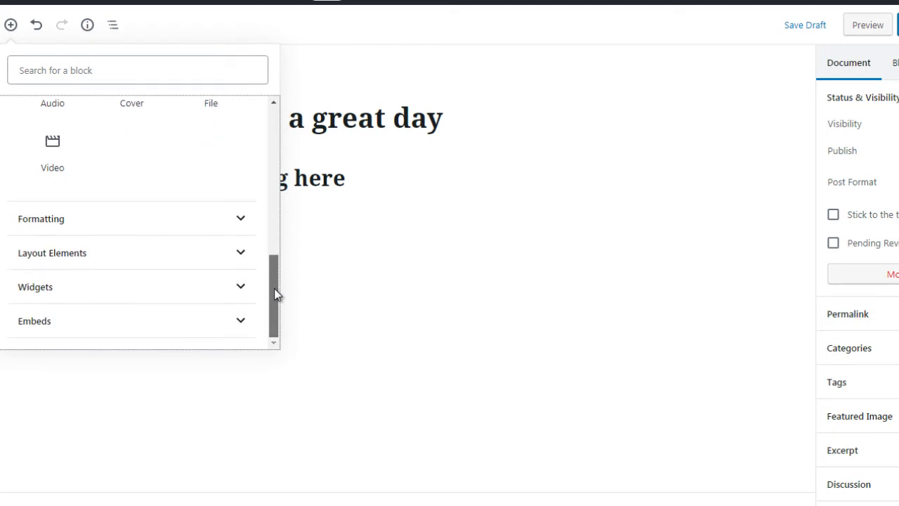
- Look through the block types in the Formatting, Layout Elements and Widgets categories
click(221, 227)
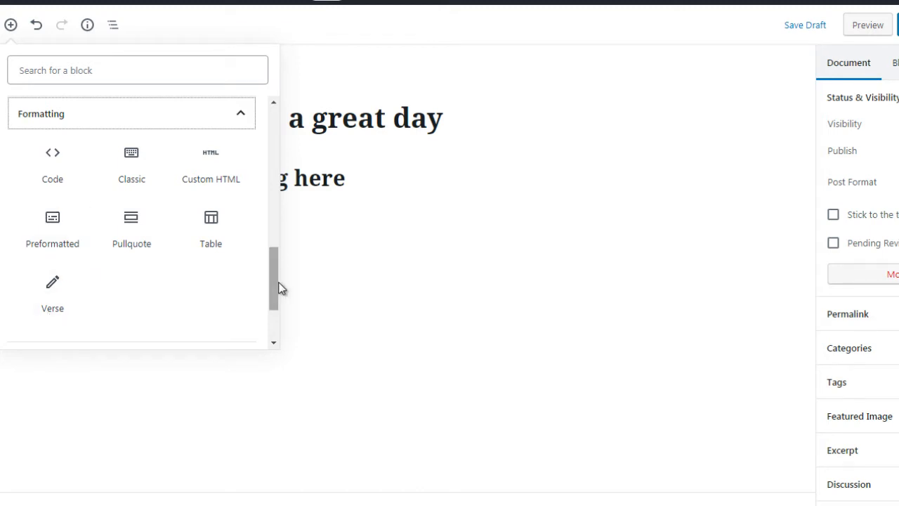
drag(274, 291, 275, 327)
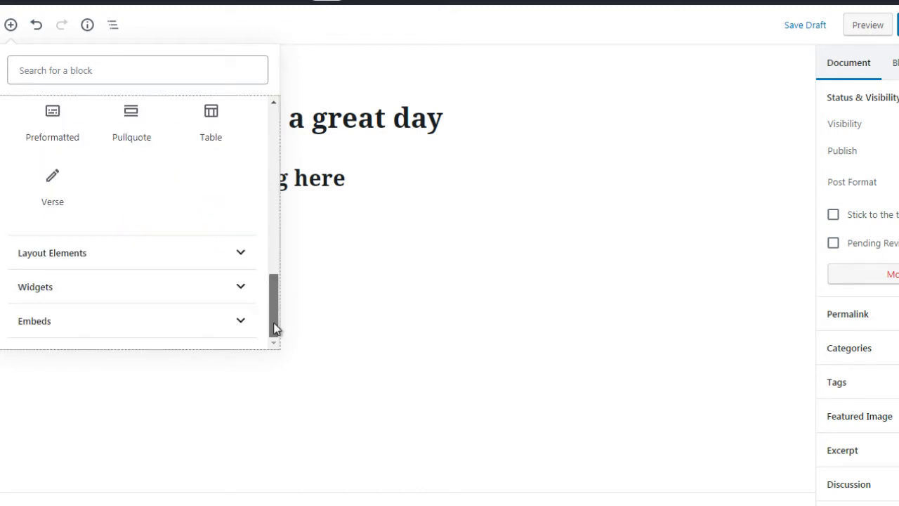
click(144, 254)
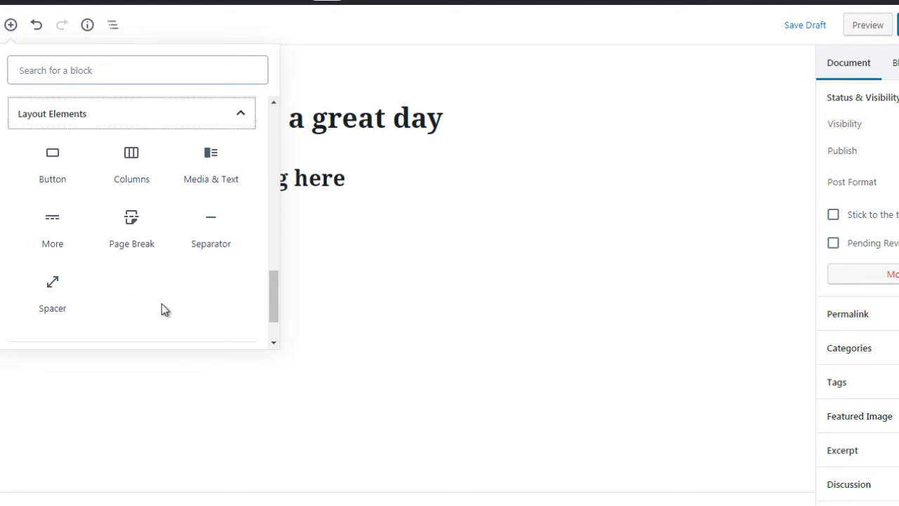
drag(273, 304, 275, 336)
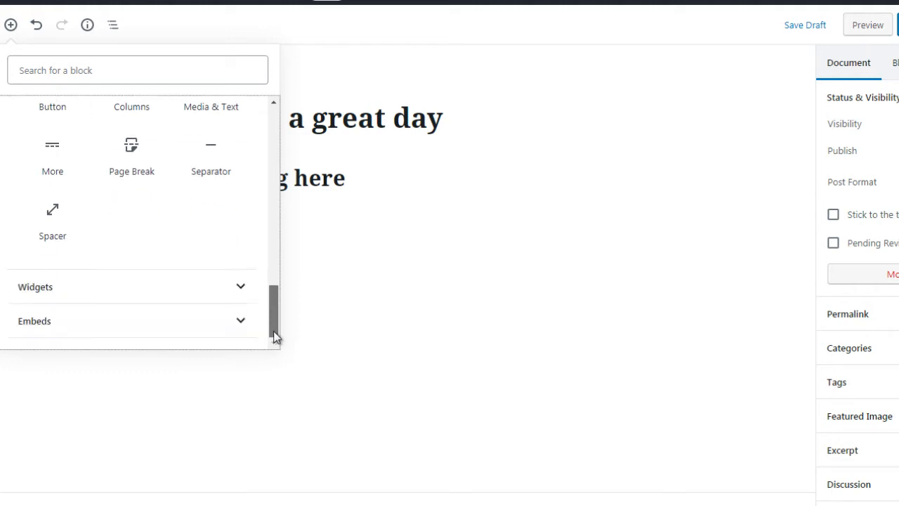
click(187, 295)
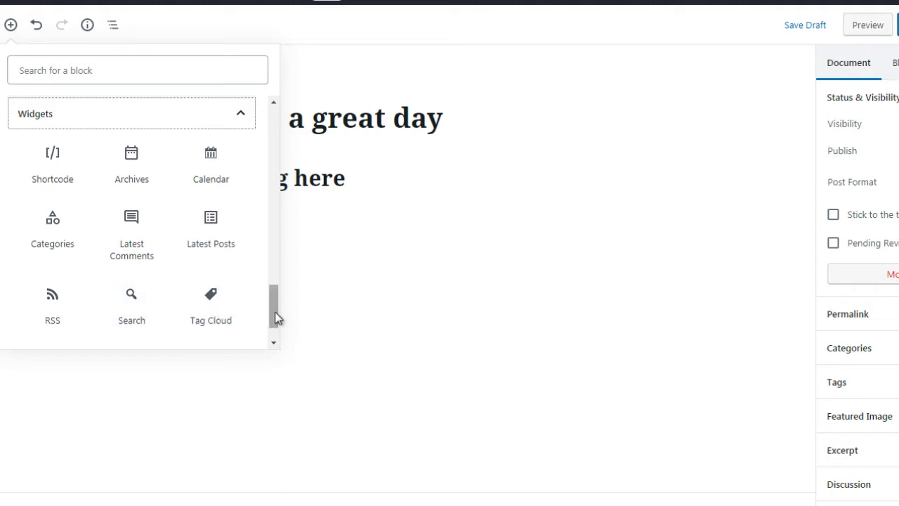
- Look through the services available in the Embeds category, then close the block library
drag(276, 318, 275, 342)
click(227, 324)
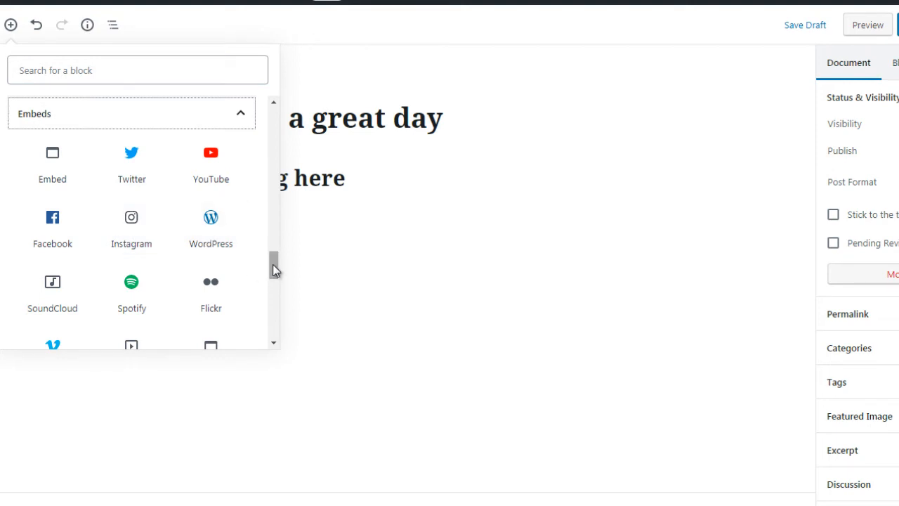
drag(274, 267, 269, 288)
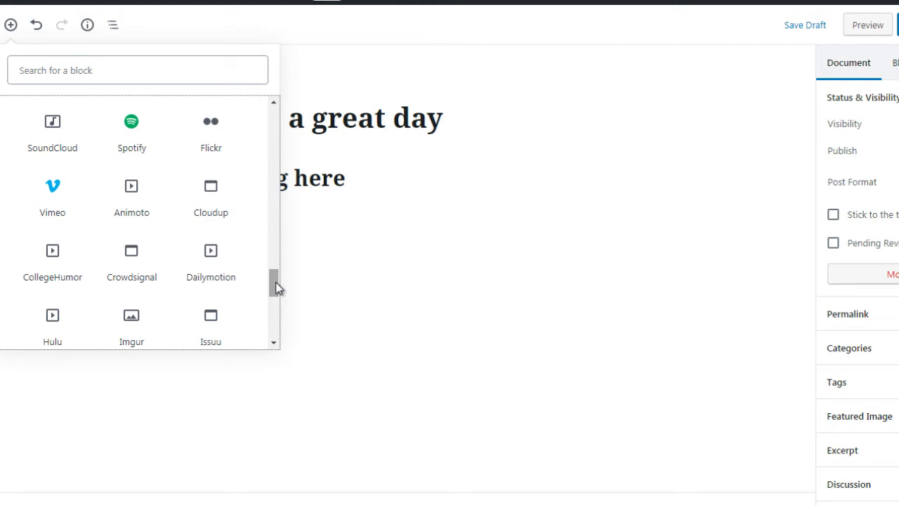
drag(275, 281, 275, 323)
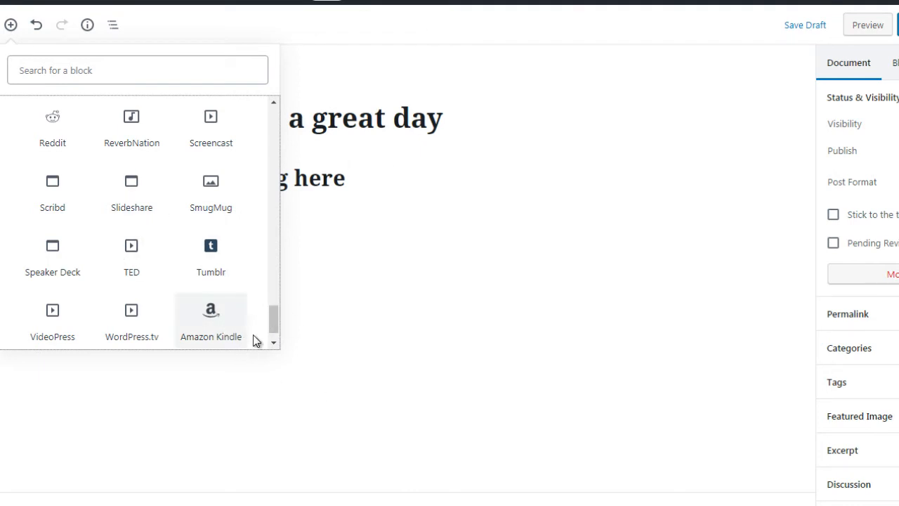
drag(285, 280, 288, 116)
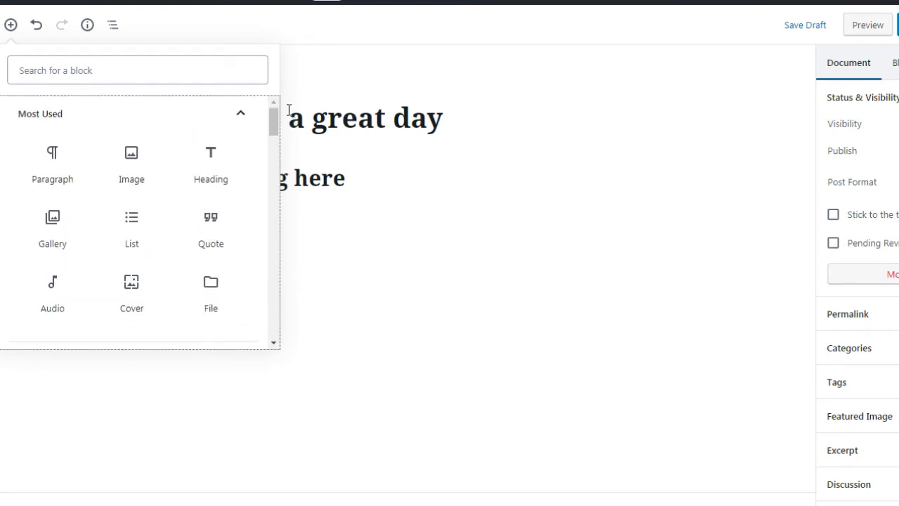
click(330, 79)
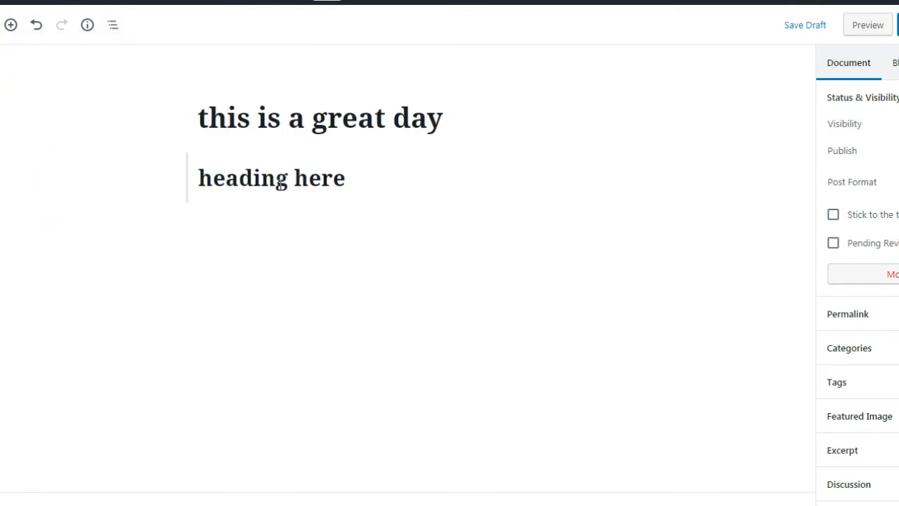
- Add an empty paragraph below the "heading here" block and check the heading block's formatting options
click(280, 182)
click(367, 280)
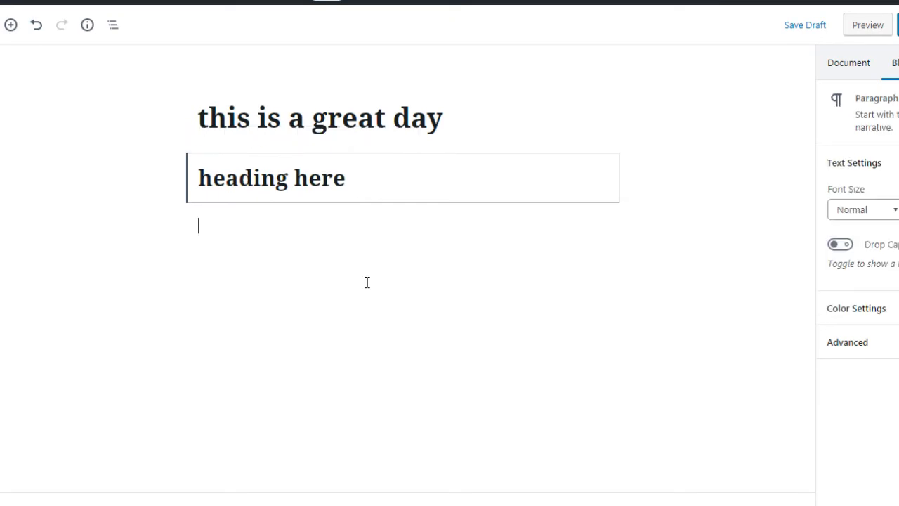
click(333, 183)
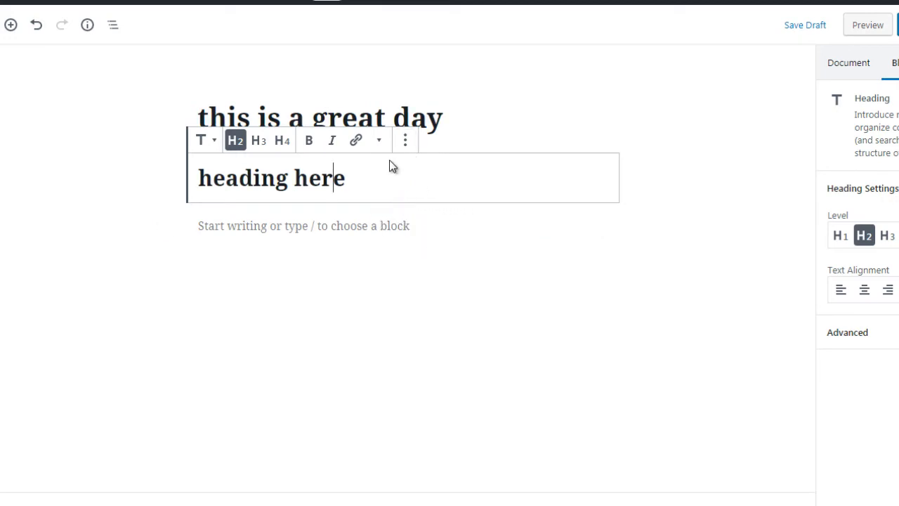
click(152, 191)
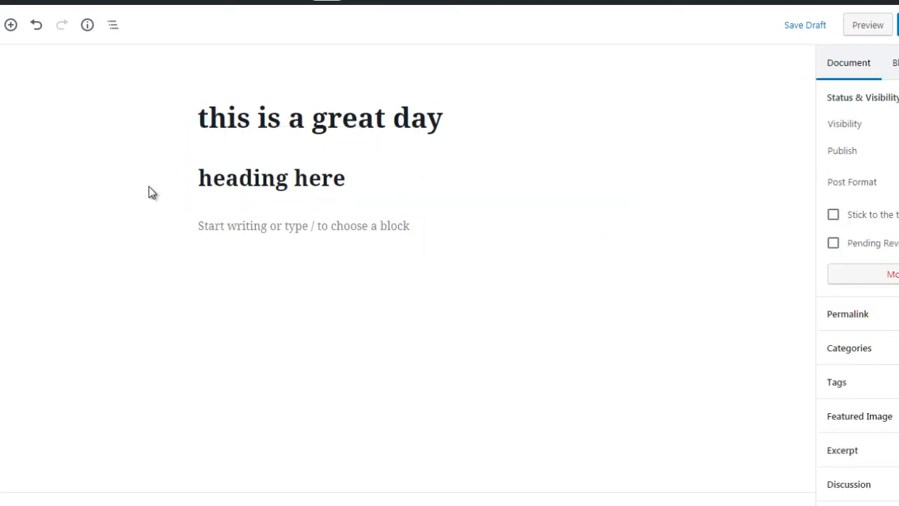
- Switch the editor view to Fullscreen Mode
mouse_move(335, 153)
mouse_move(357, 201)
mouse_move(348, 227)
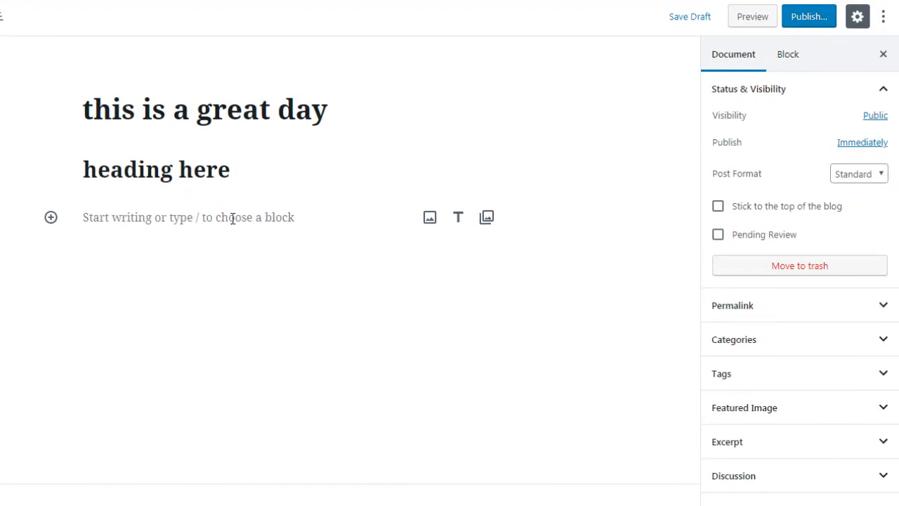
click(883, 21)
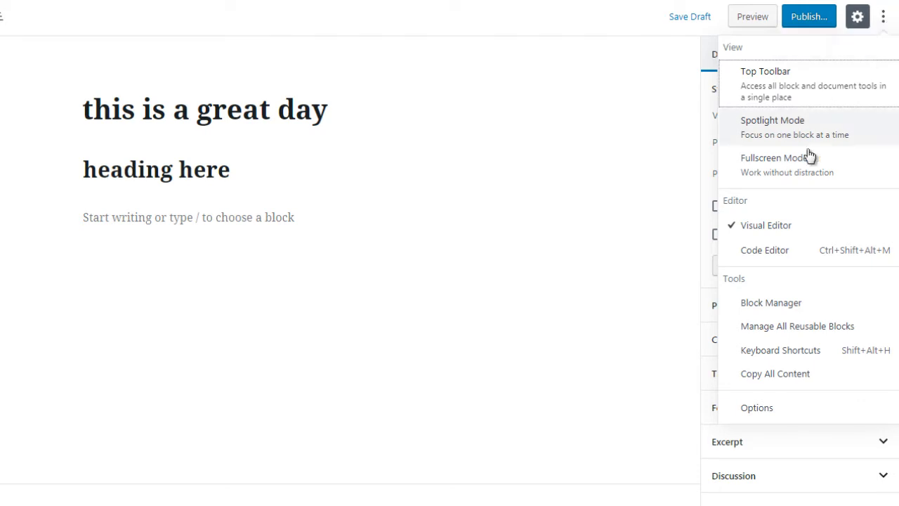
click(759, 169)
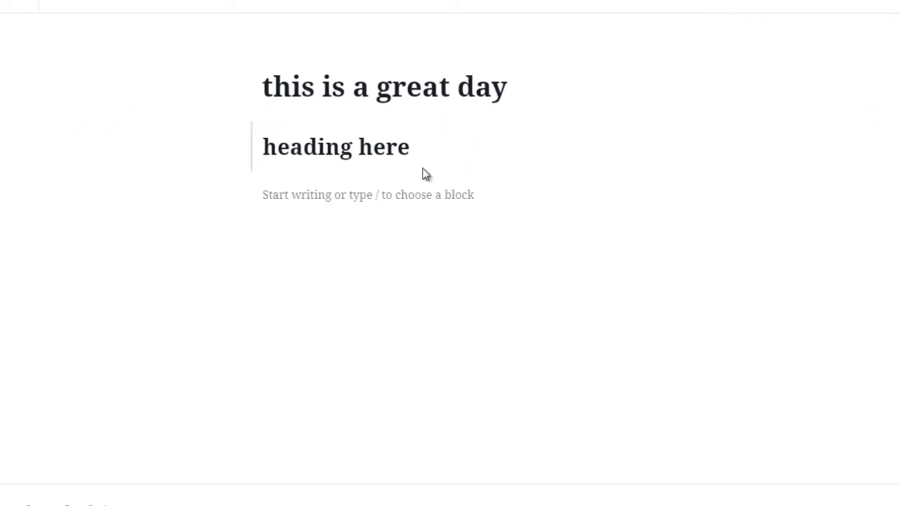
- Insert a List block directly below "heading here" with the bulleted items 1, 2, 3, 4 and 5
click(468, 172)
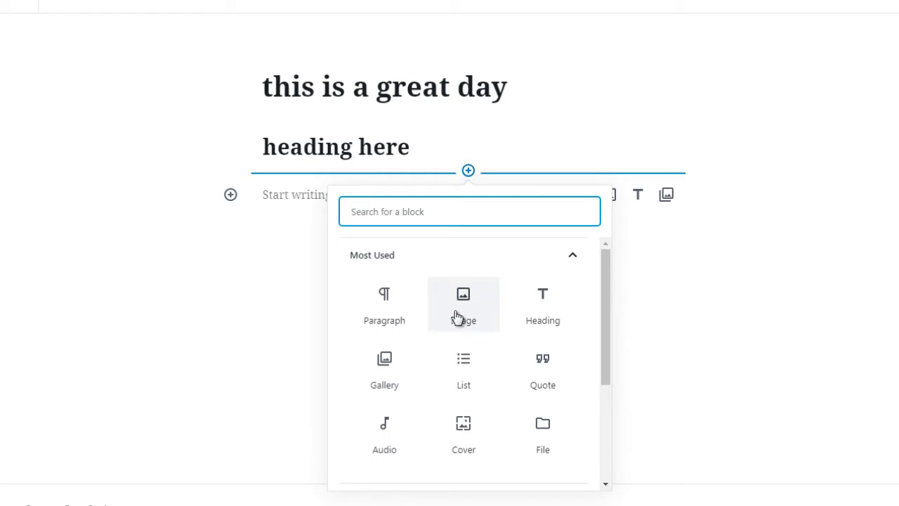
click(458, 382)
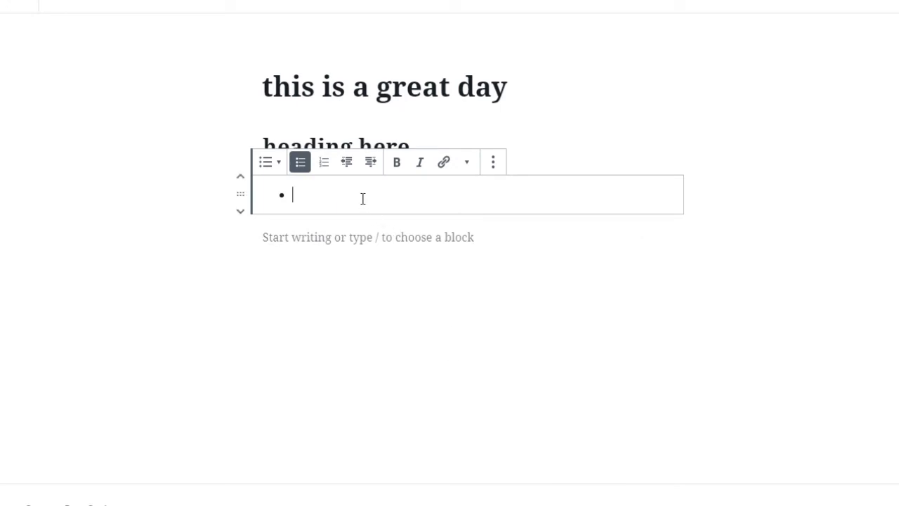
text(1)
key(Return)
text(2)
key(Return)
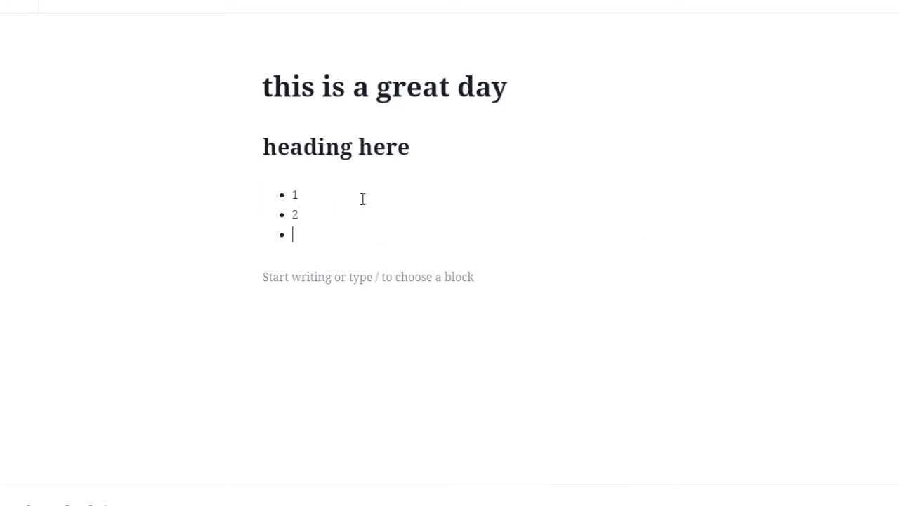
text(3)
key(Return)
text(4)
key(Return)
text(5)
key(Return)
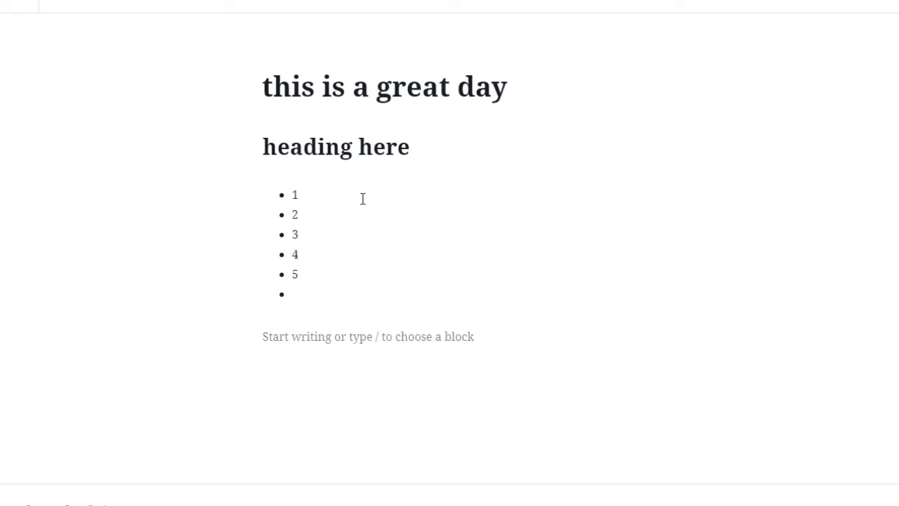
- Turn the empty paragraph below the list into a Quote block reading "This is a quote"
click(386, 335)
click(230, 338)
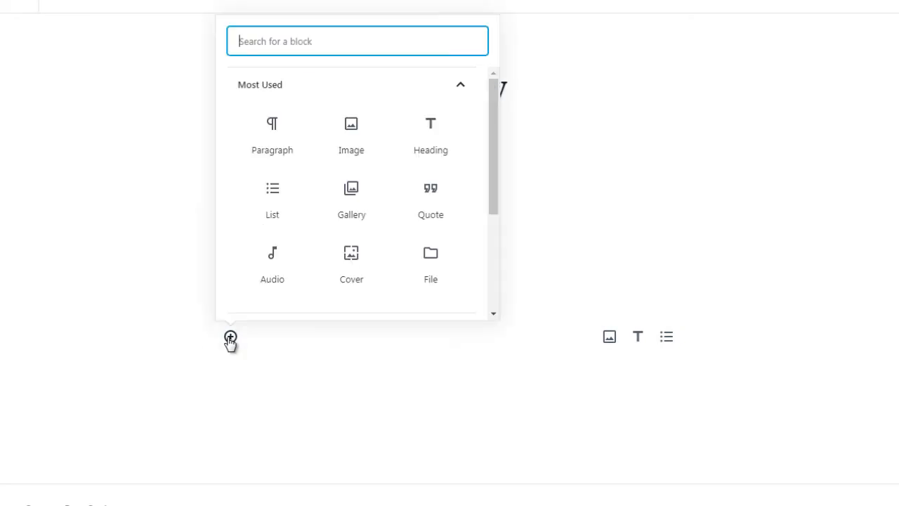
click(432, 199)
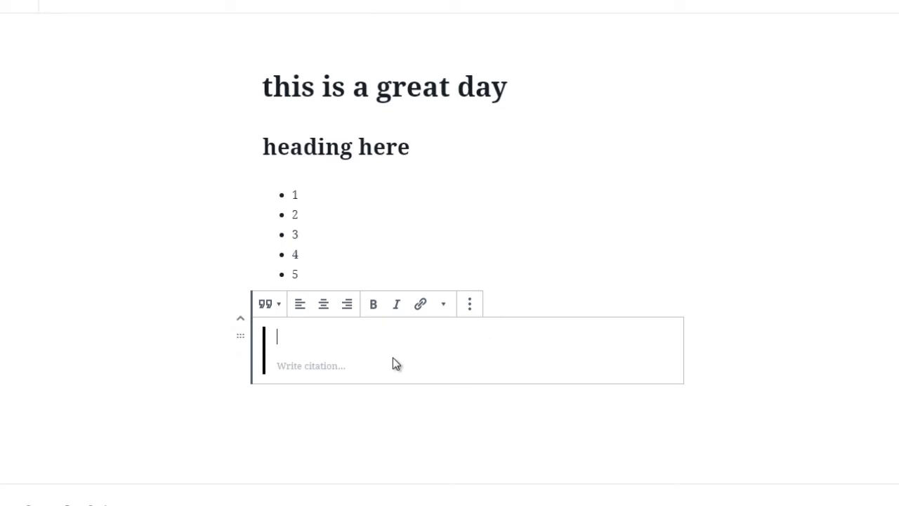
text(This is a )
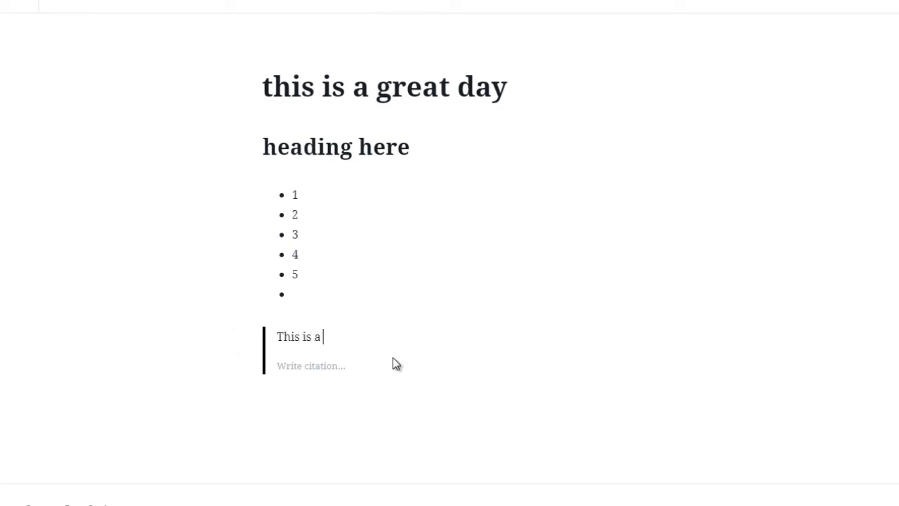
text(quote)
key(Escape)
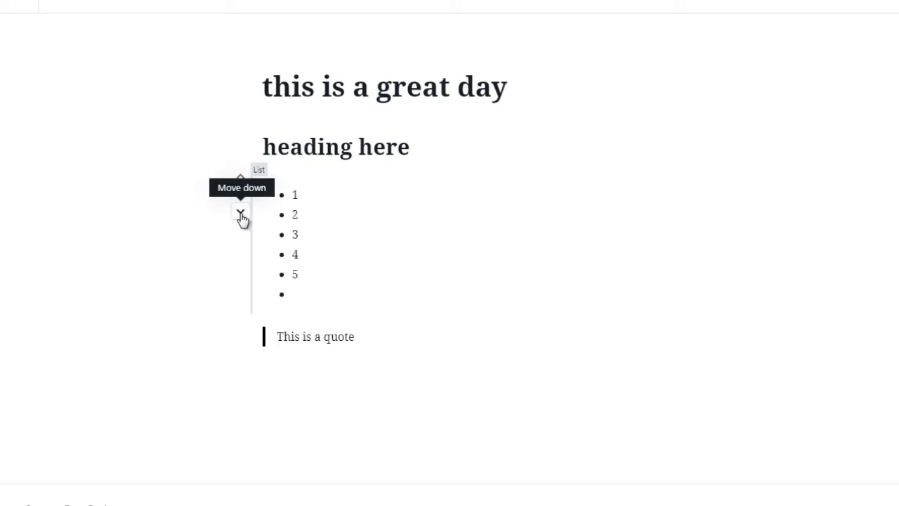
- Move the list block one position down, then move the quote block back below the list
click(240, 214)
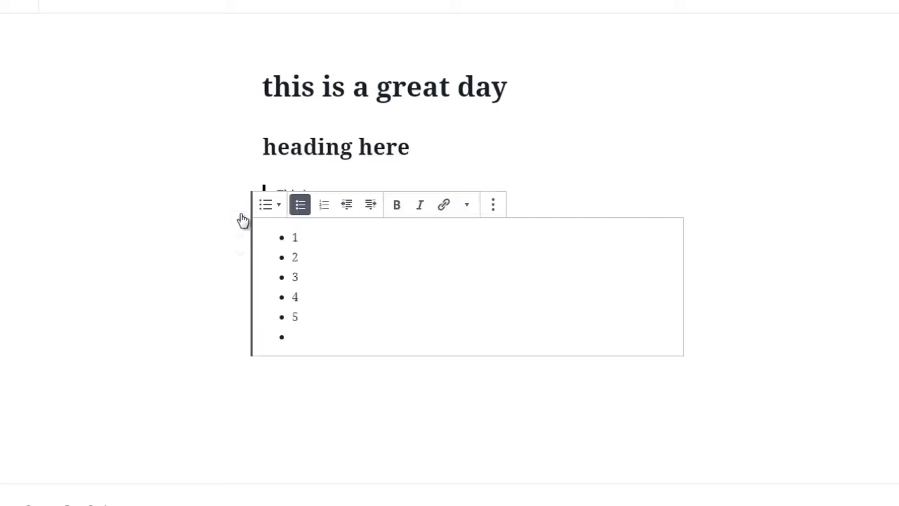
click(212, 253)
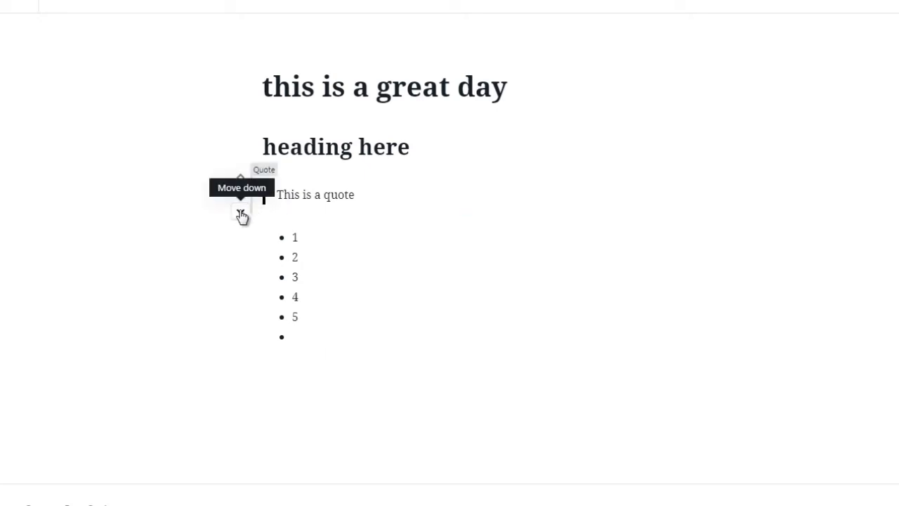
click(240, 214)
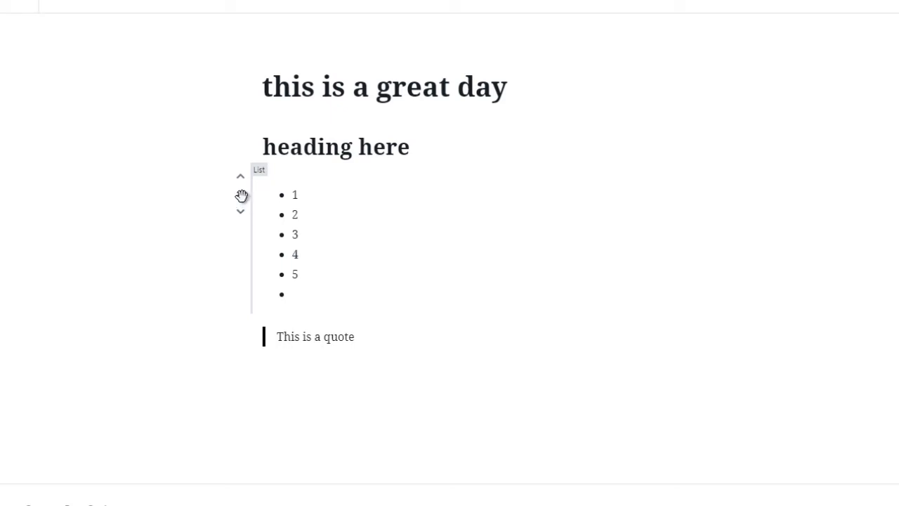
- Reposition the list block below the quote using its move handle
drag(242, 195, 259, 378)
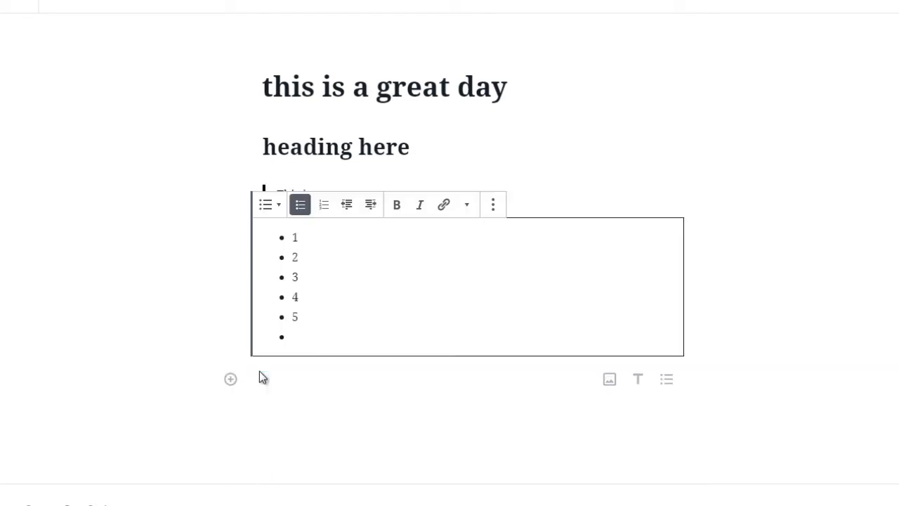
click(209, 265)
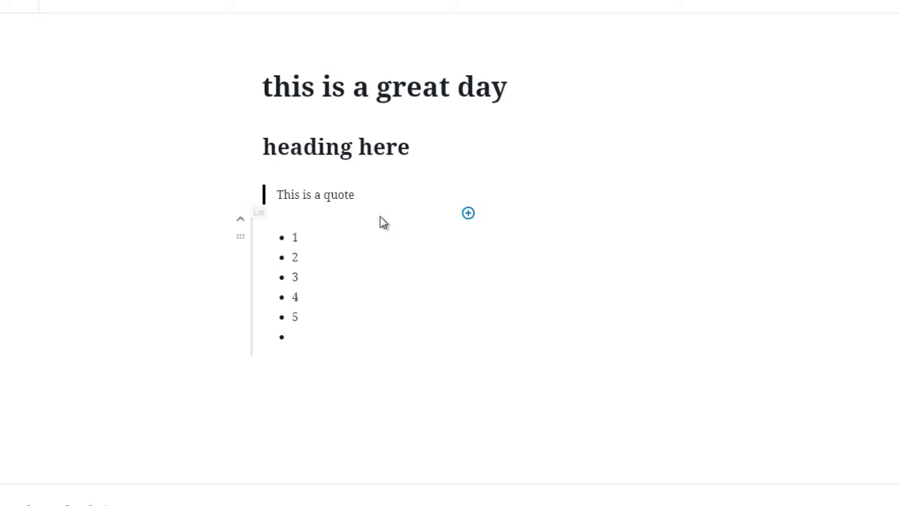
click(468, 214)
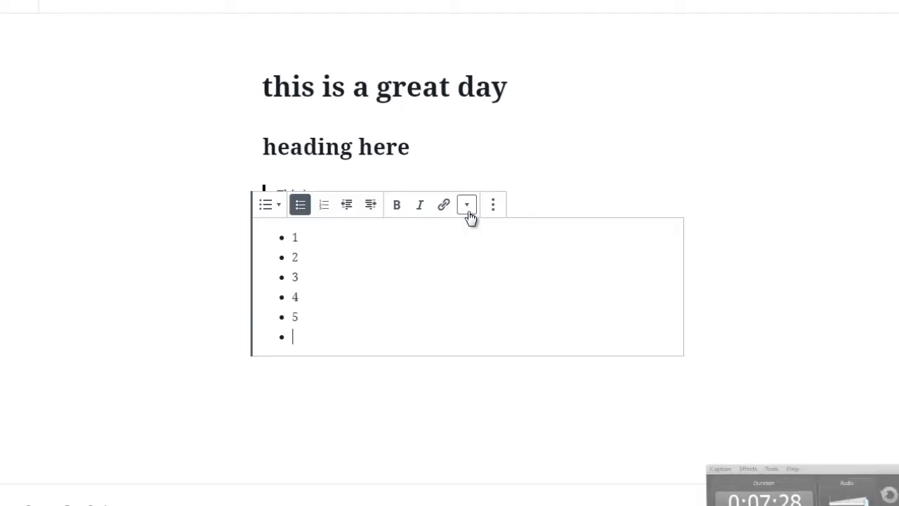
click(220, 264)
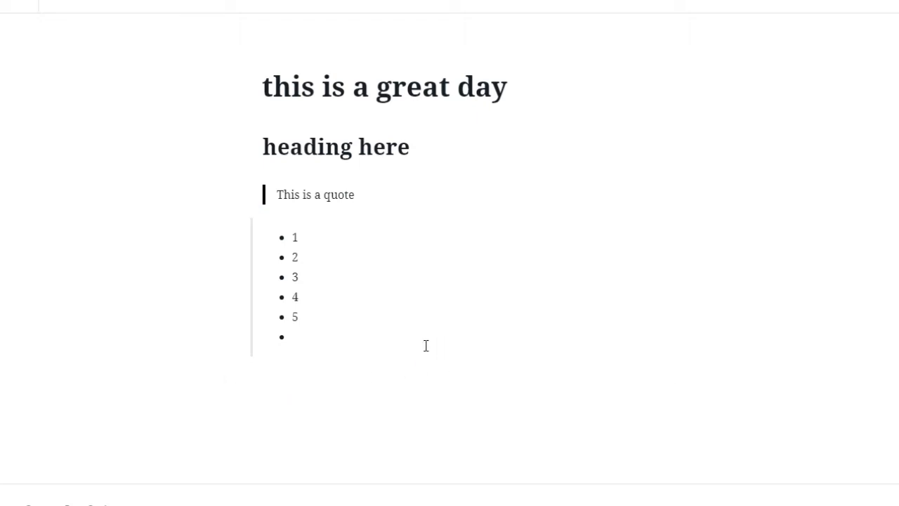
- Insert a Gallery block from the Common Blocks category directly below the bulleted list
click(428, 370)
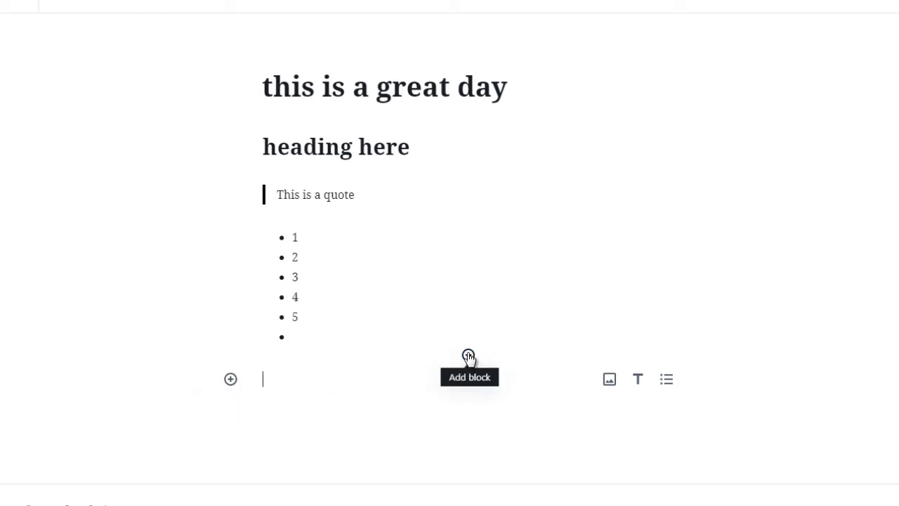
click(231, 380)
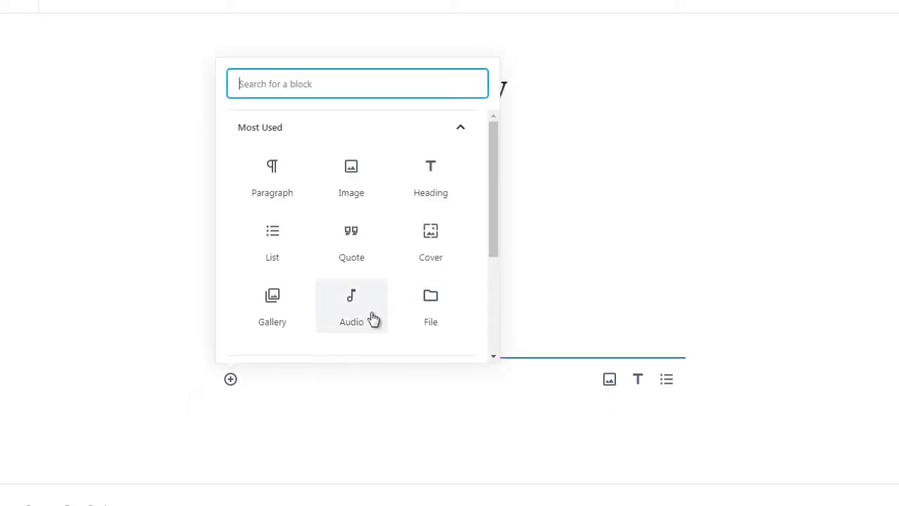
drag(496, 243, 487, 316)
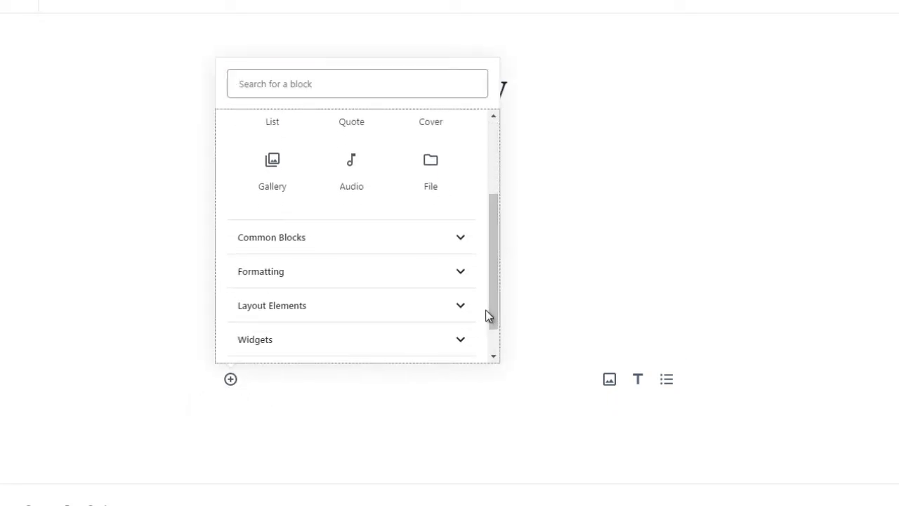
click(444, 244)
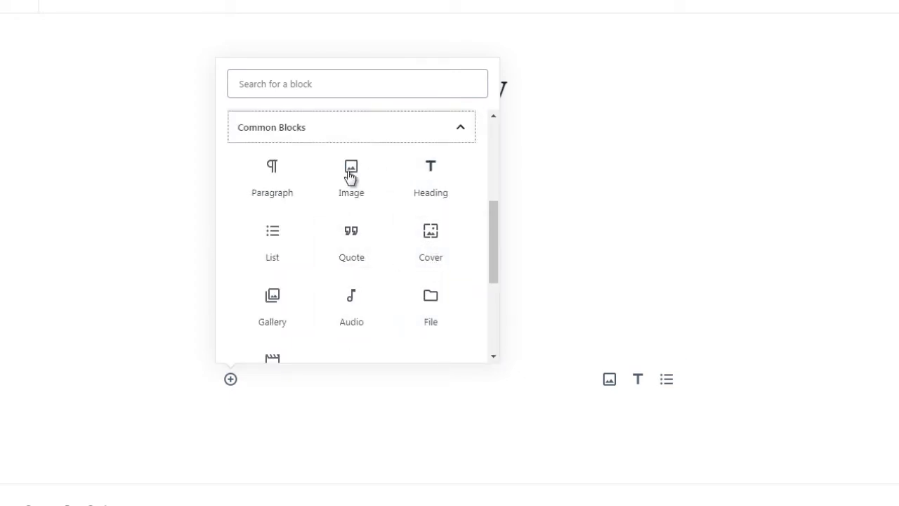
click(287, 316)
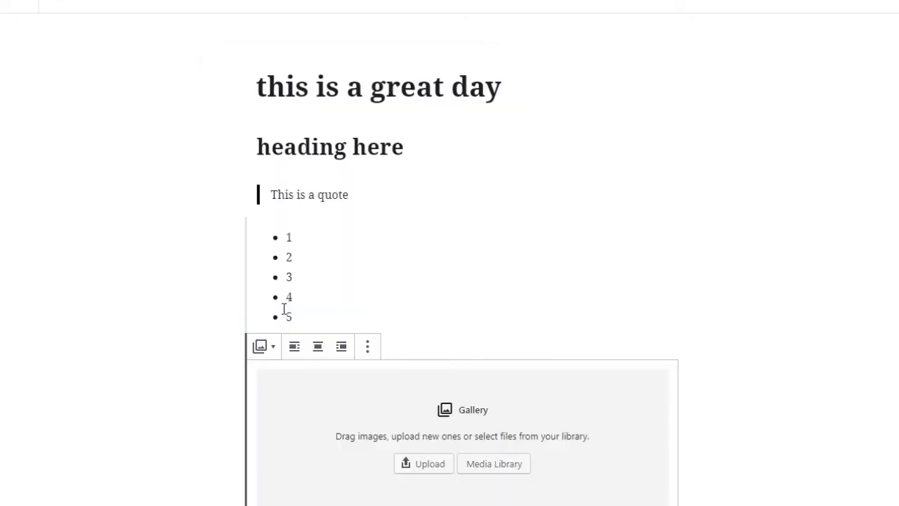
- Check which block types the Gallery block can be transformed into, without changing it
scroll(634, 310, down, 2)
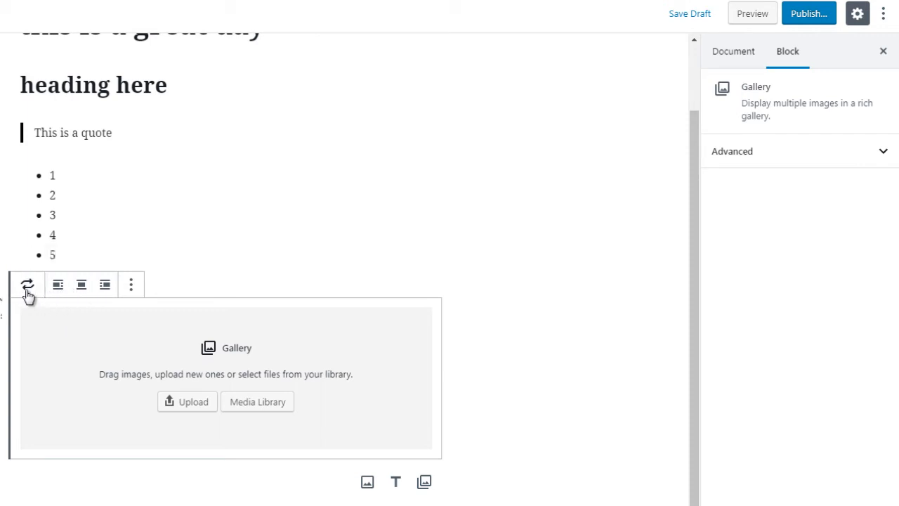
click(28, 289)
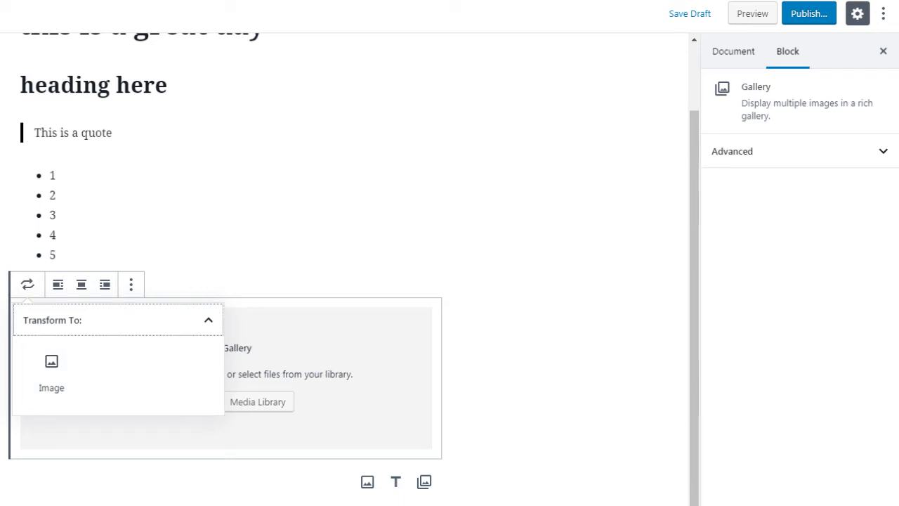
click(555, 303)
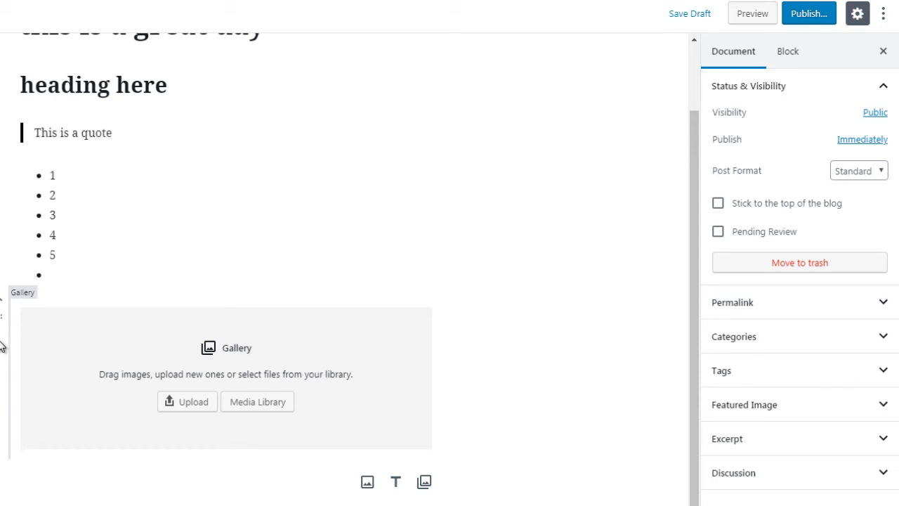
- Hide the block settings using the Gallery block's additional options and show them again
click(60, 342)
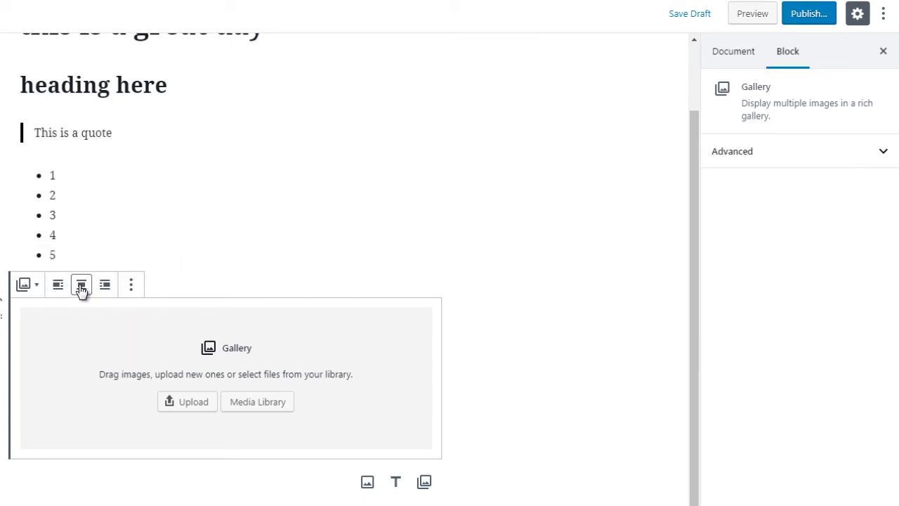
click(132, 288)
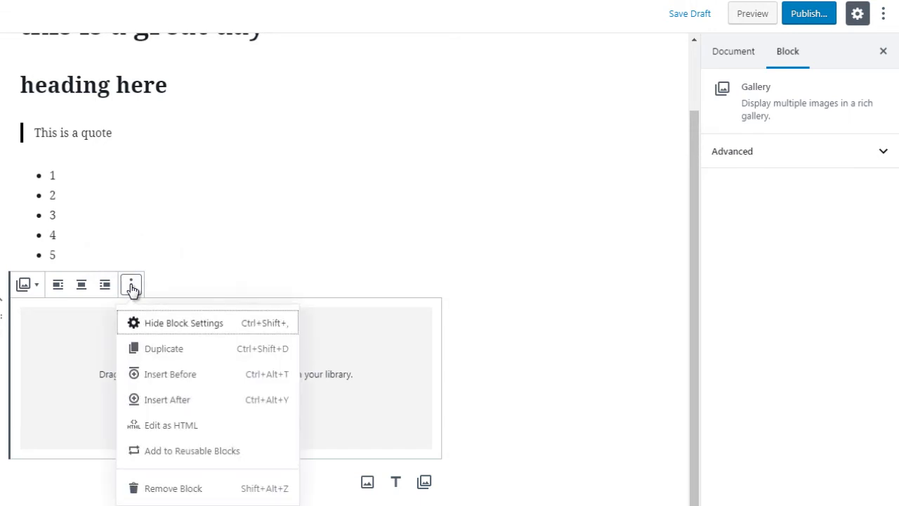
click(182, 325)
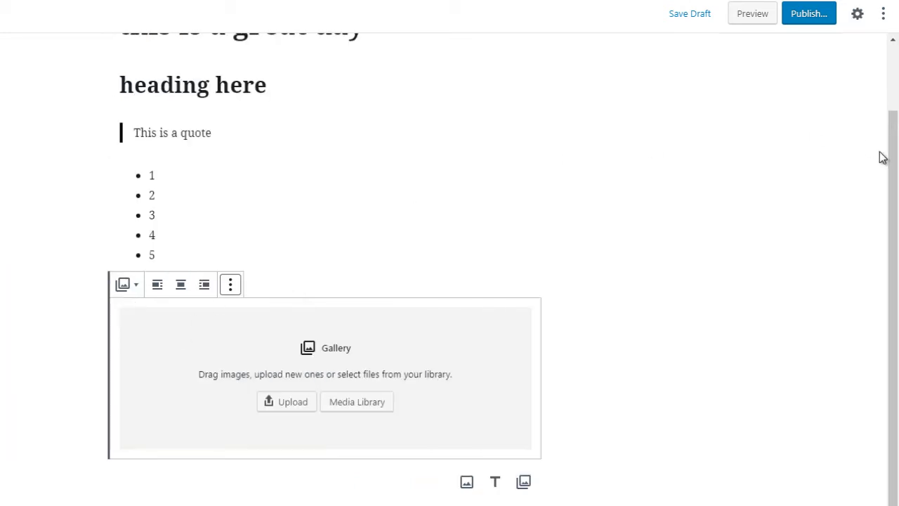
drag(892, 166, 897, 88)
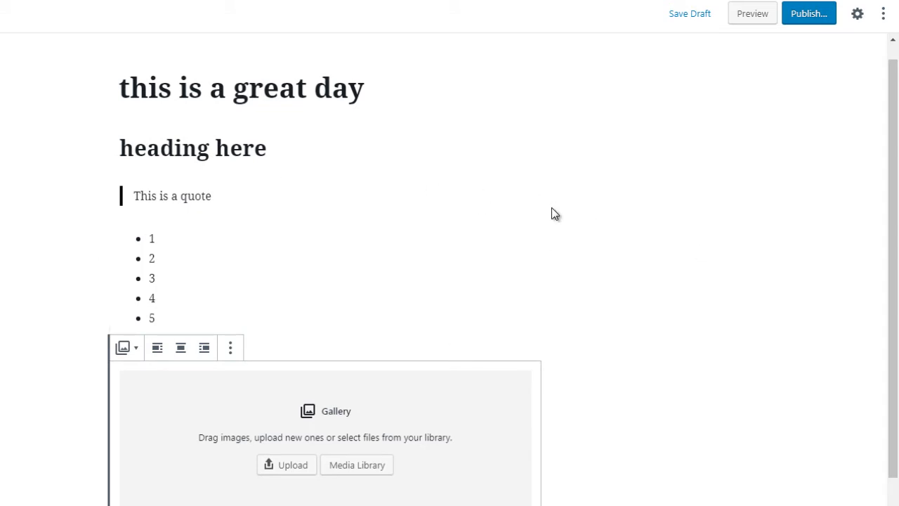
drag(898, 181, 898, 190)
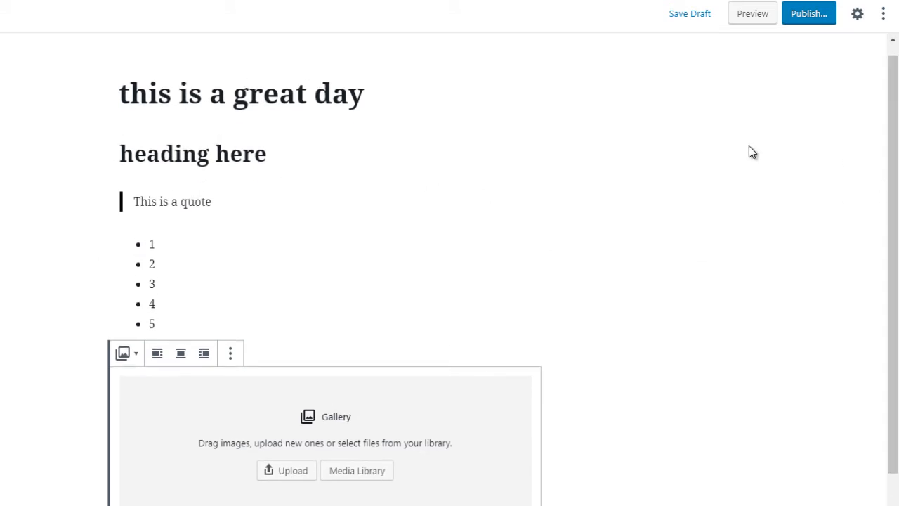
click(232, 355)
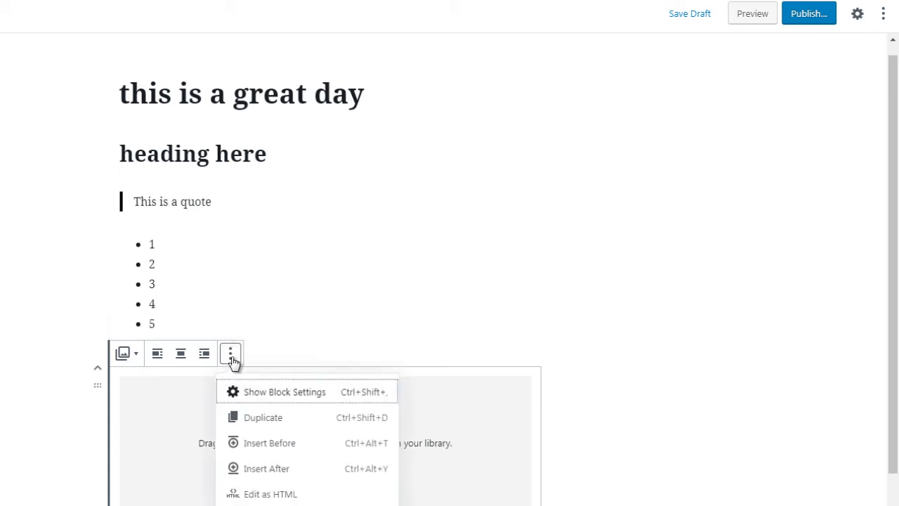
click(278, 395)
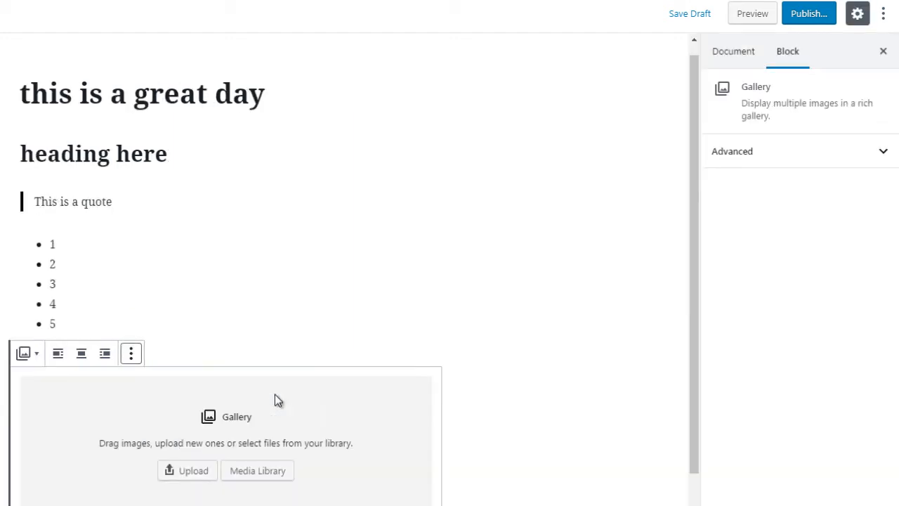
- Duplicate the Gallery block and remove the duplicate
click(132, 361)
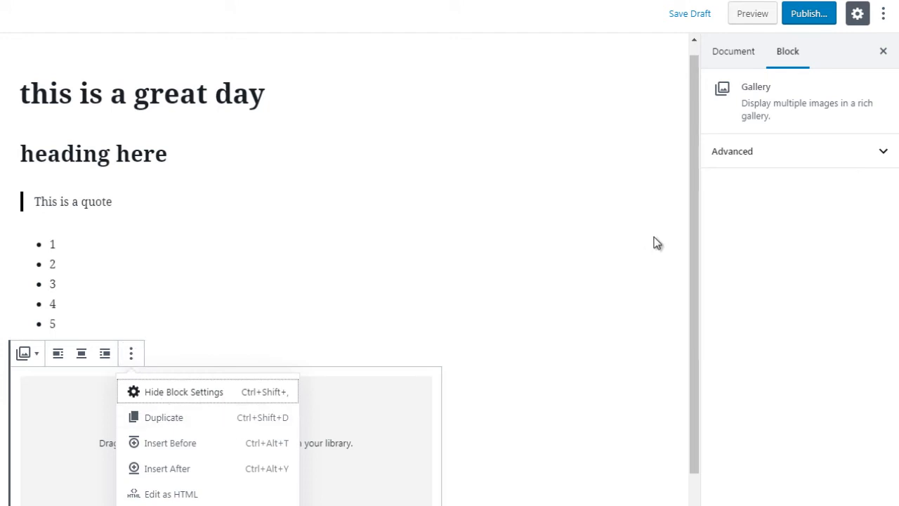
drag(698, 251, 698, 292)
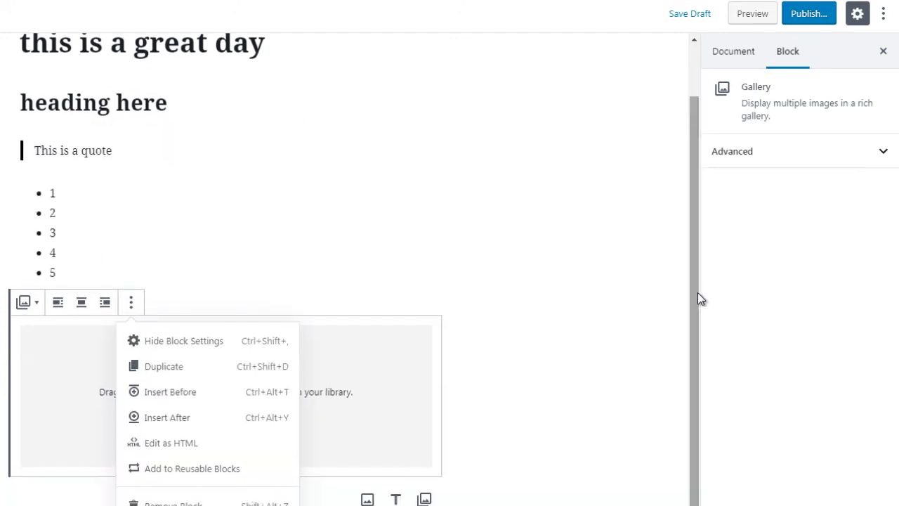
click(493, 303)
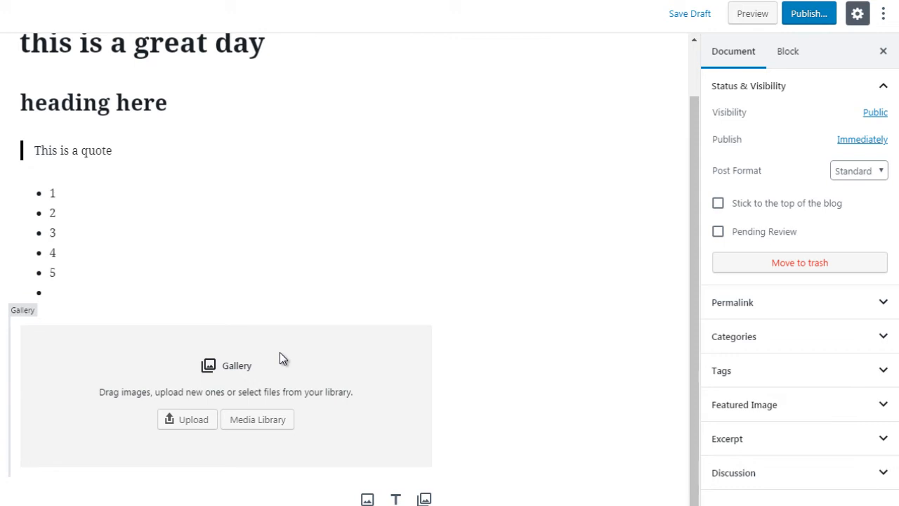
click(113, 342)
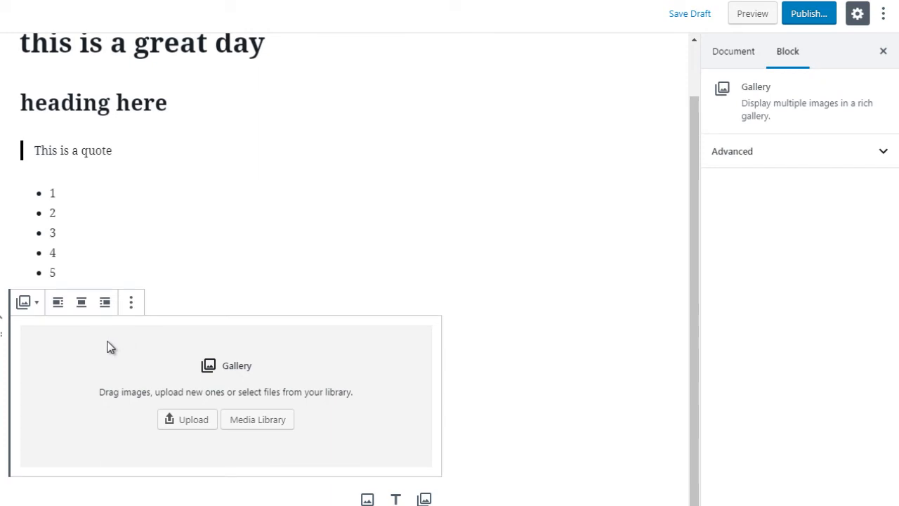
click(131, 305)
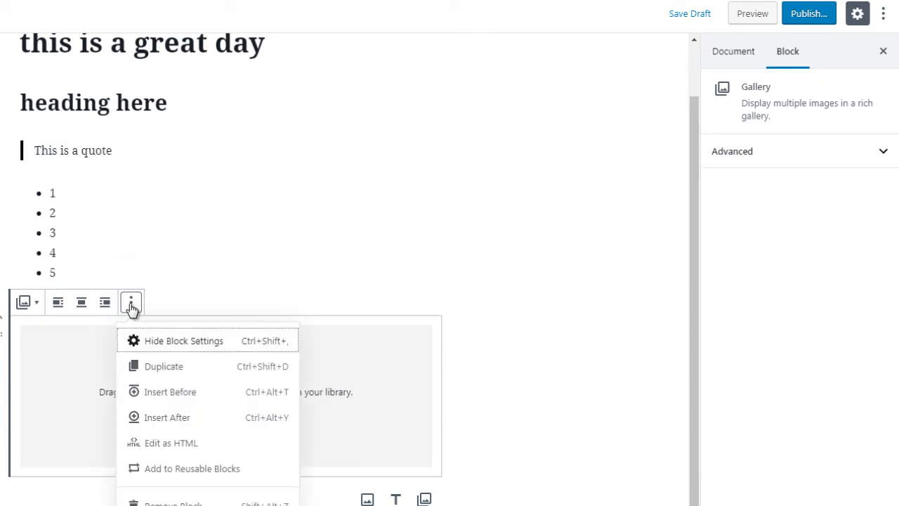
click(181, 368)
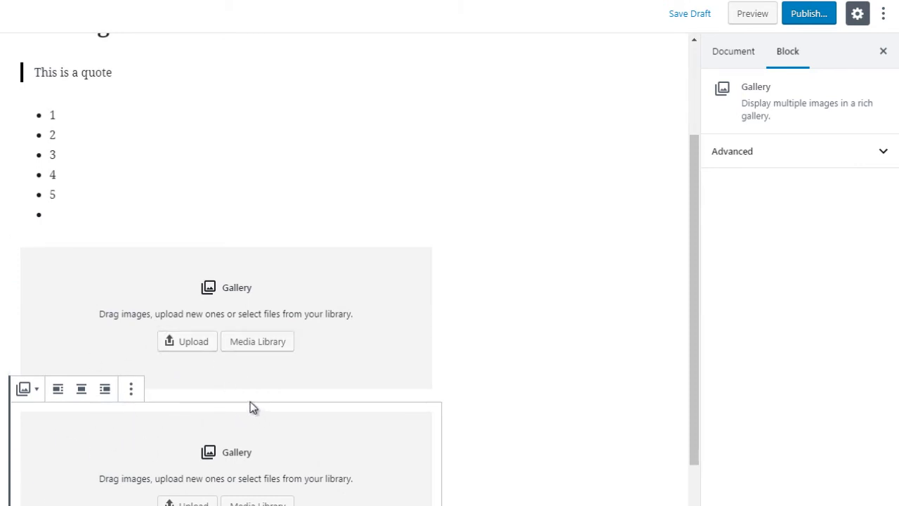
click(133, 393)
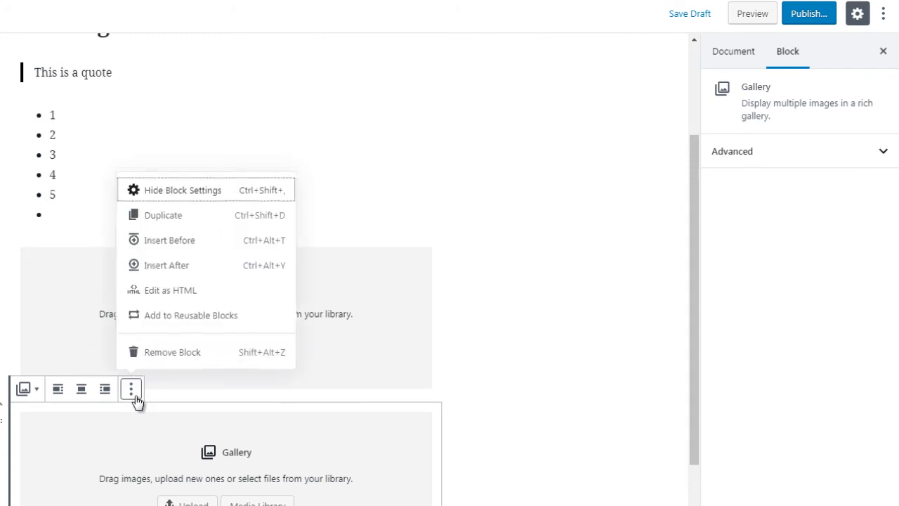
click(170, 353)
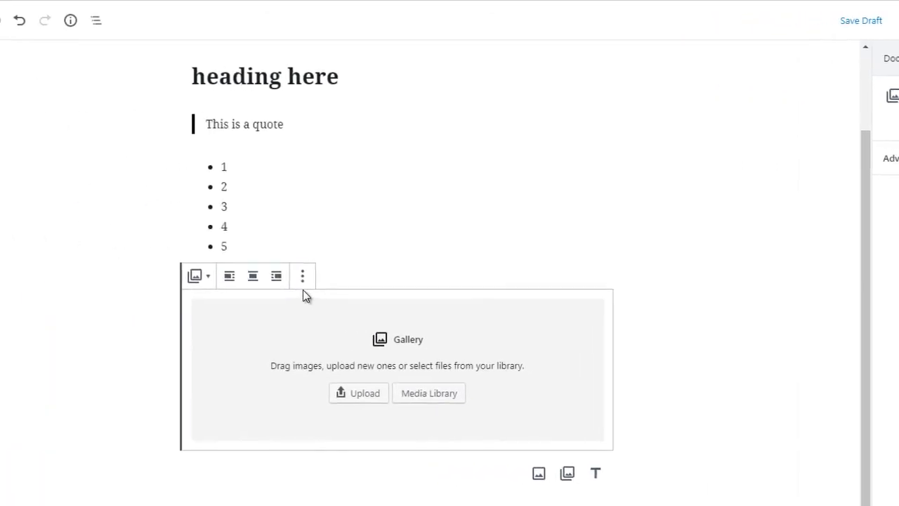
- Insert an empty block before the Gallery block, between it and the bulleted list
click(131, 269)
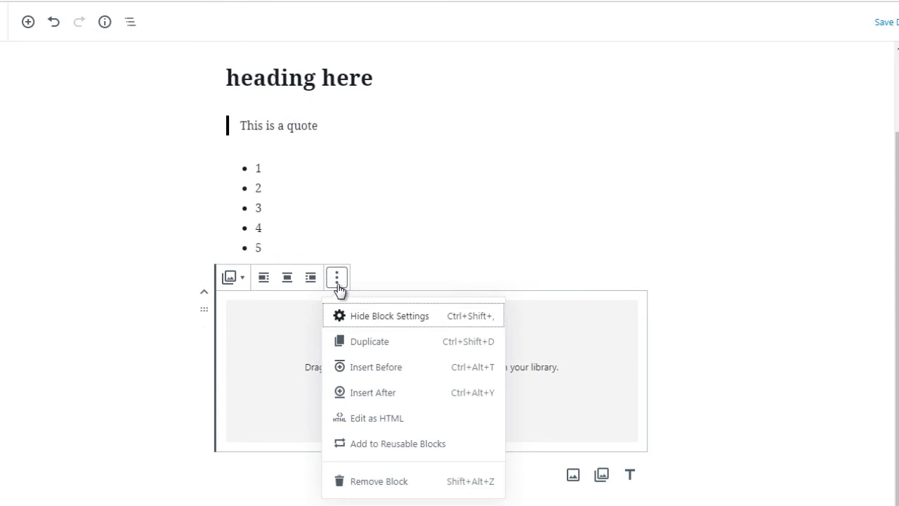
click(358, 375)
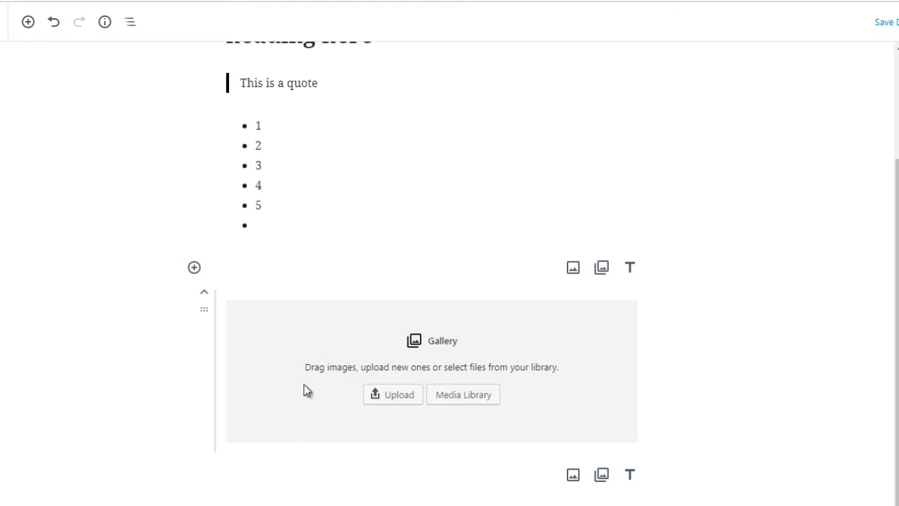
click(138, 362)
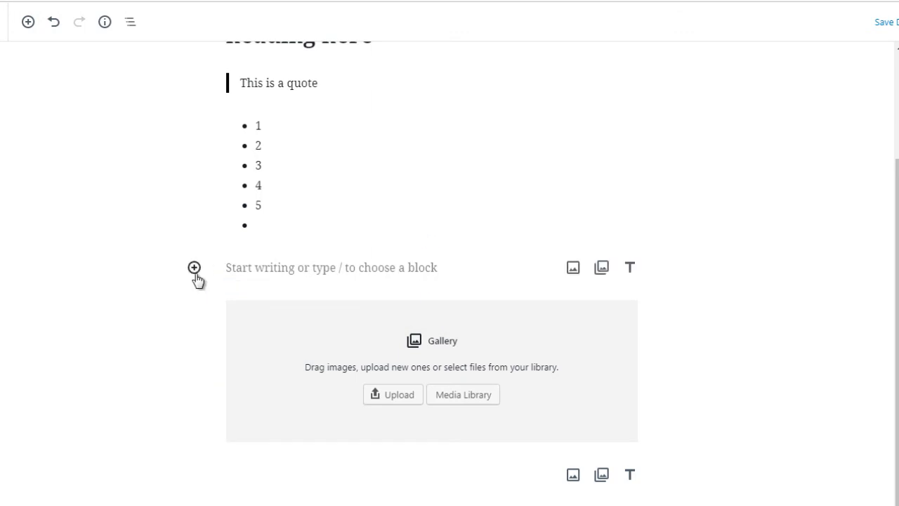
- Review the Gallery block's additional options, including Edit as HTML, without applying any
click(327, 319)
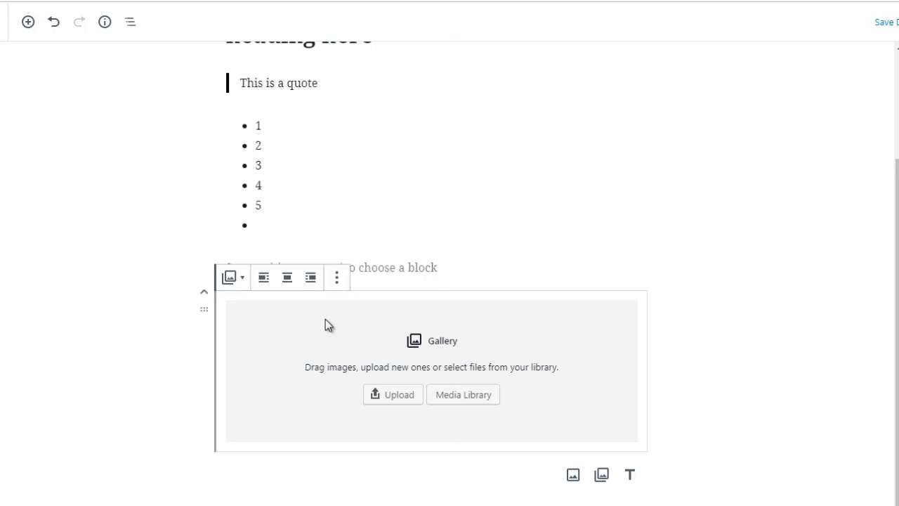
click(336, 279)
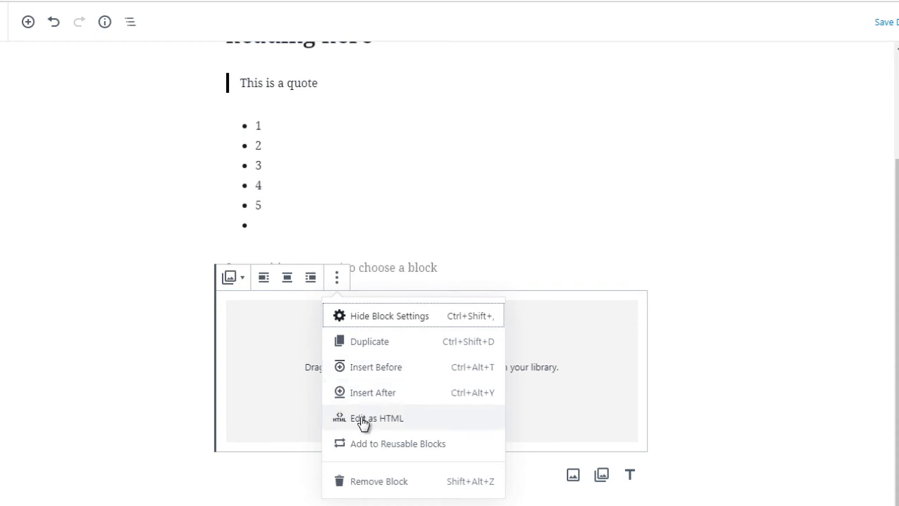
click(151, 278)
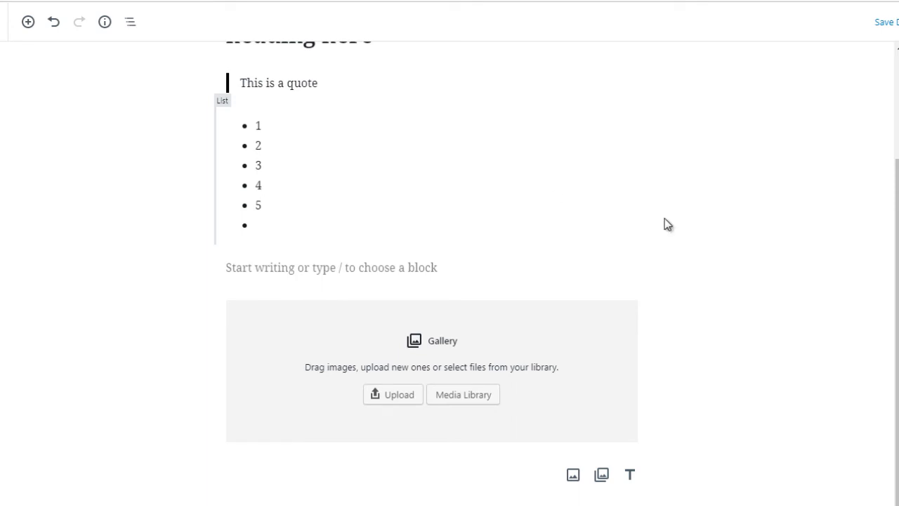
- Examine the formatting controls of the List block and of the Quote block reading "This is a quote"
scroll(449, 281, up, 1)
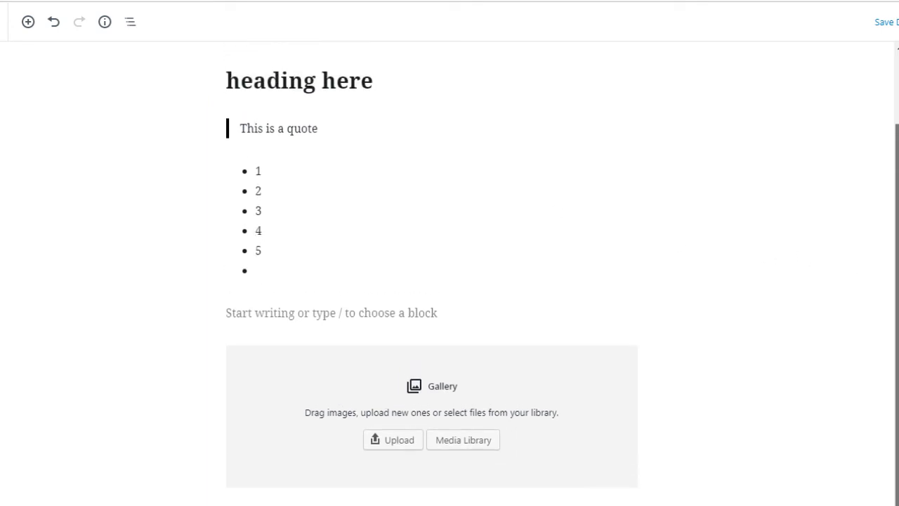
click(290, 225)
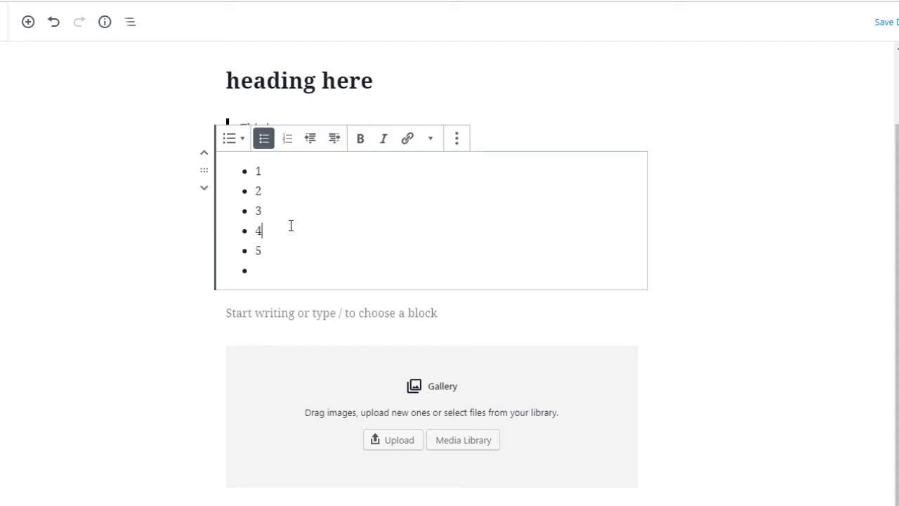
click(180, 286)
click(289, 131)
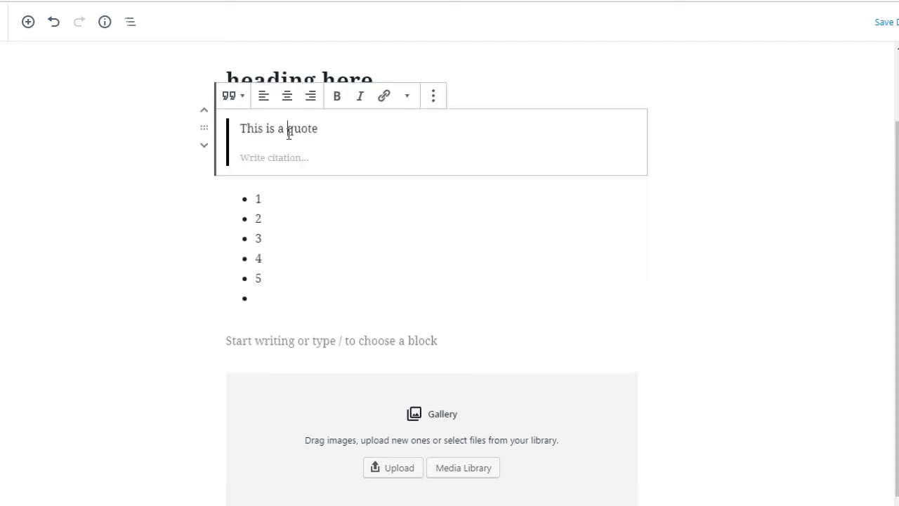
- Insert a Paragraph block between the quote and the bulleted list, containing the text "this is a paragraph"
click(166, 243)
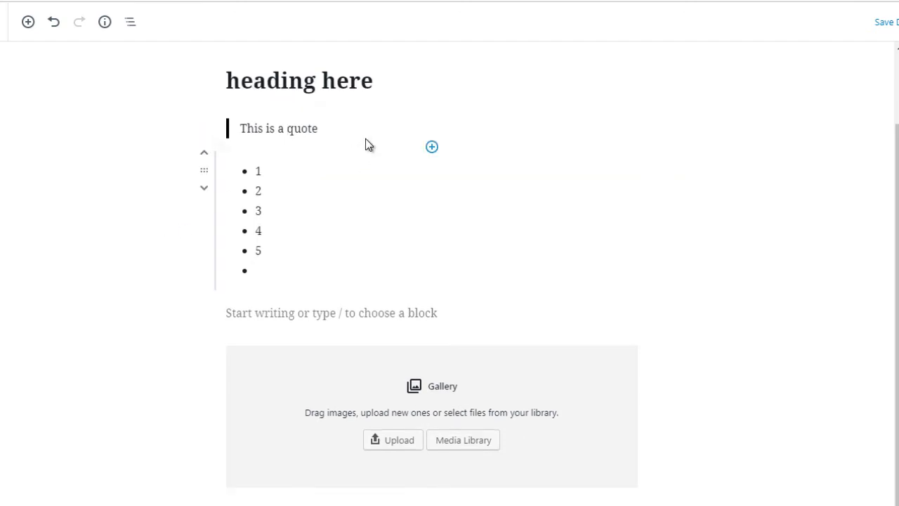
click(432, 147)
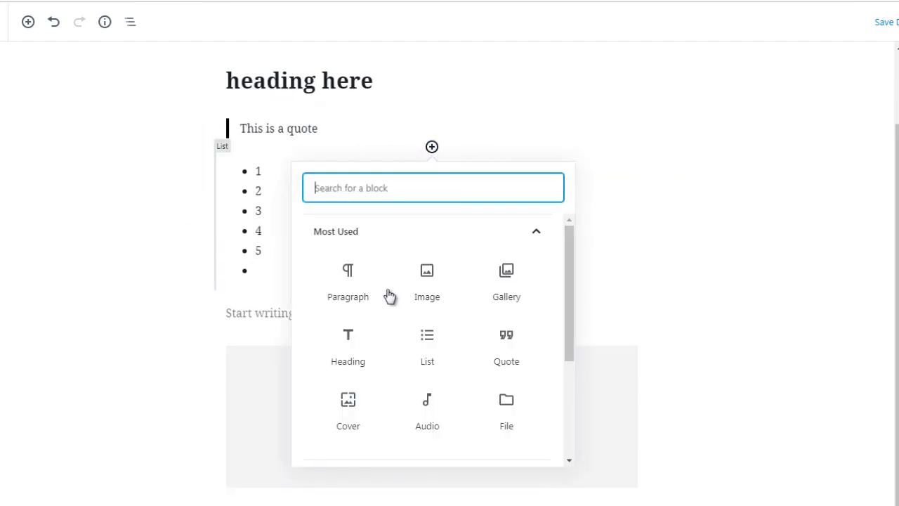
click(347, 283)
click(347, 277)
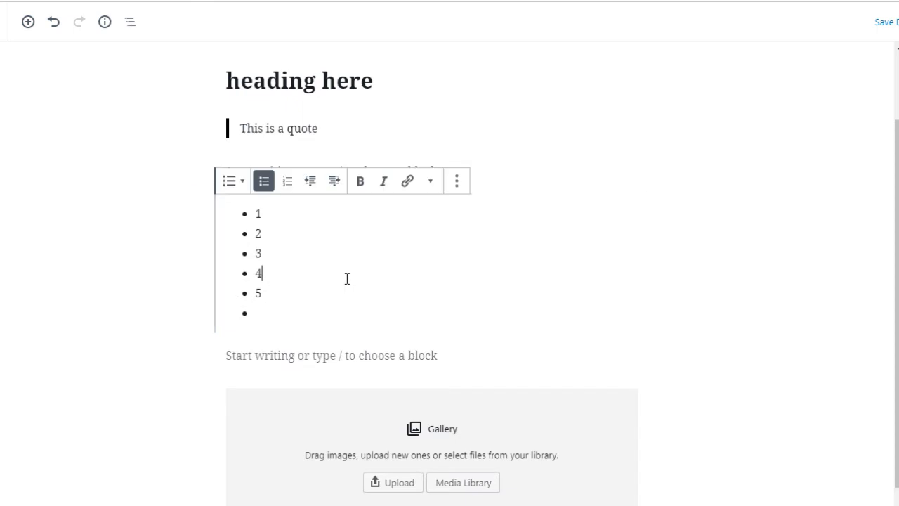
click(253, 176)
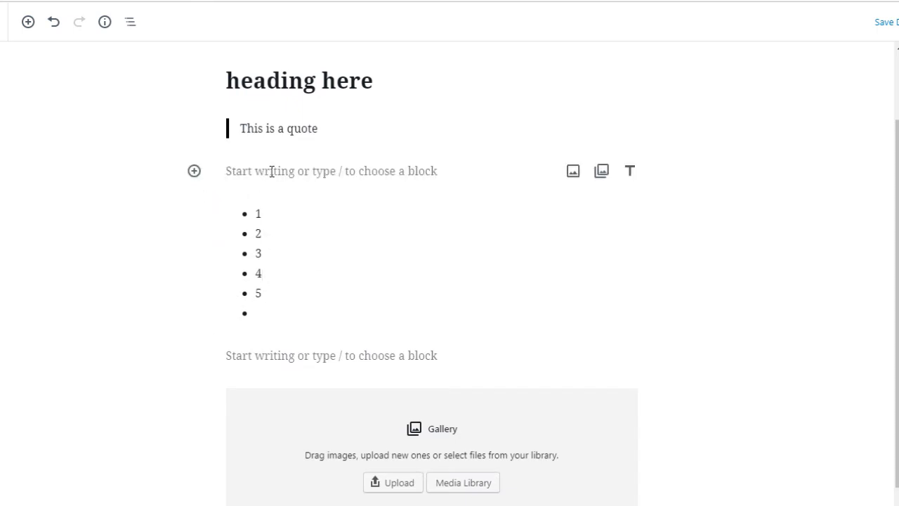
text(this is a)
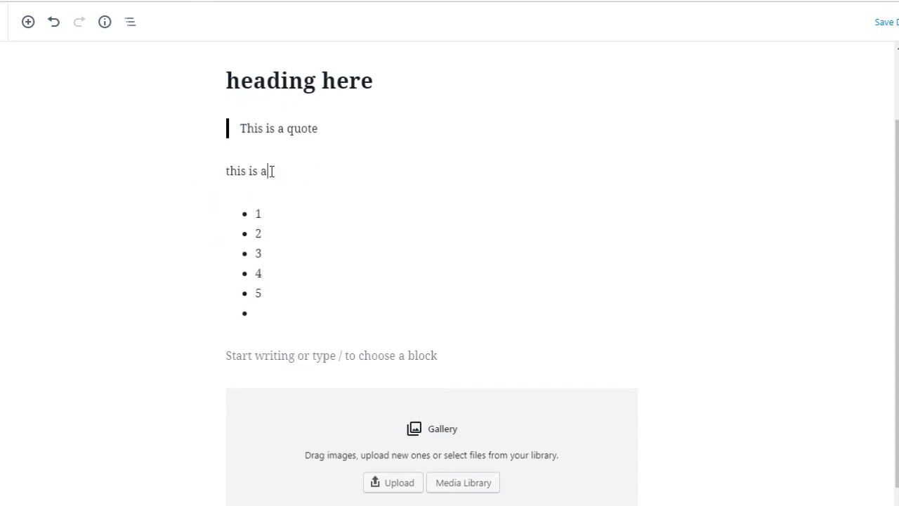
text( paragraph)
click(186, 214)
- Switch the "this is a paragraph" block to Edit as HTML to view its markup
click(250, 173)
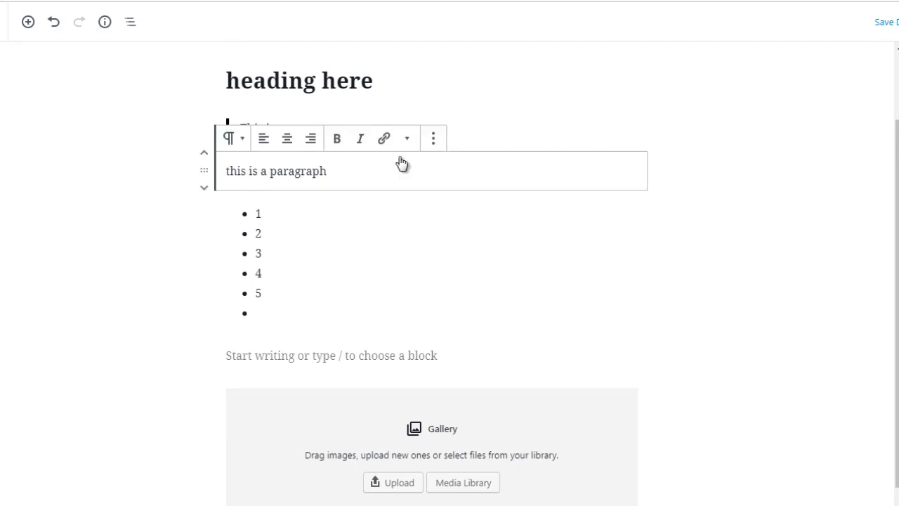
click(435, 143)
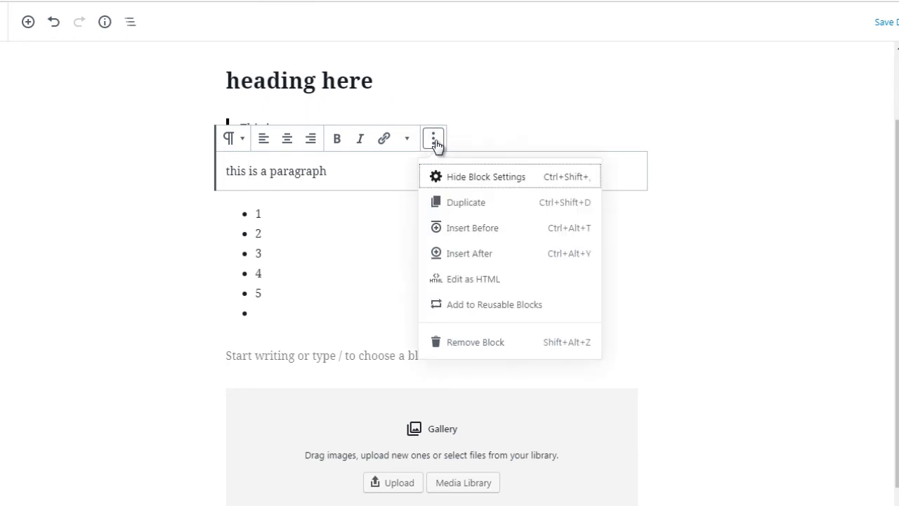
click(462, 279)
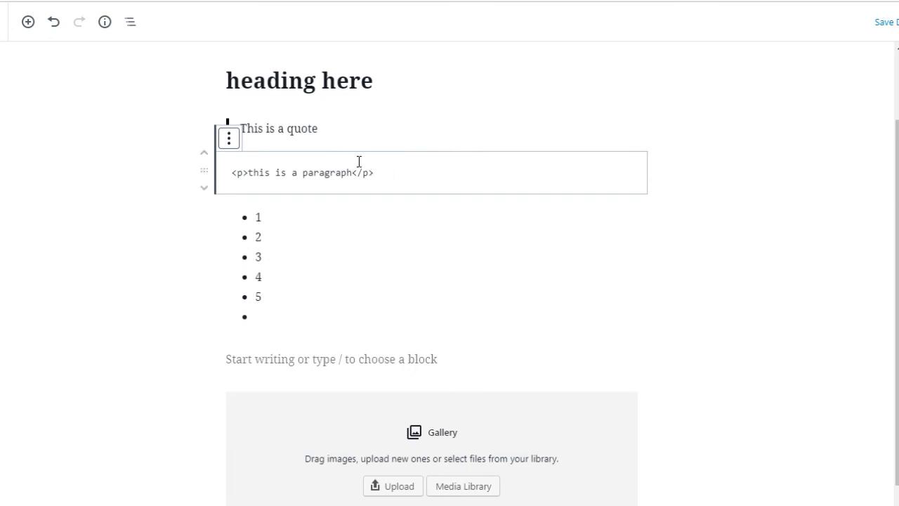
- Add the paragraph block to the reusable blocks and save it under the name Template1
click(233, 143)
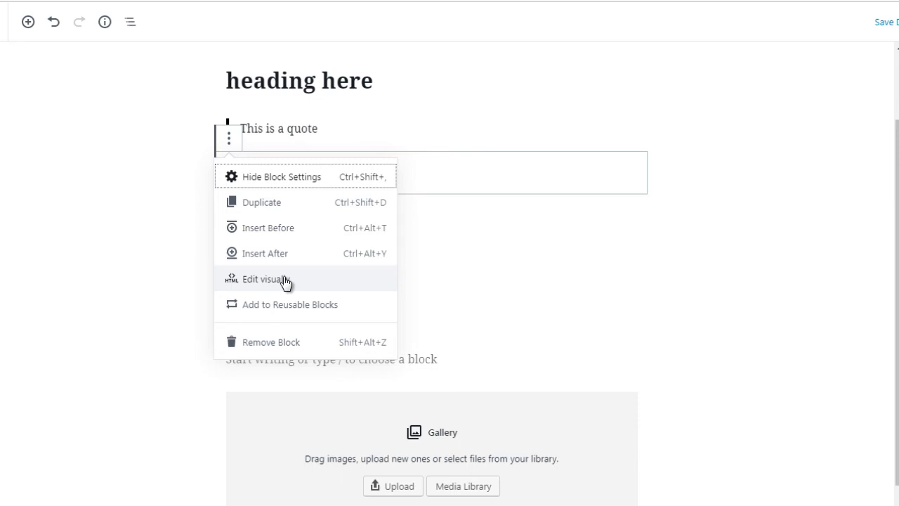
click(244, 307)
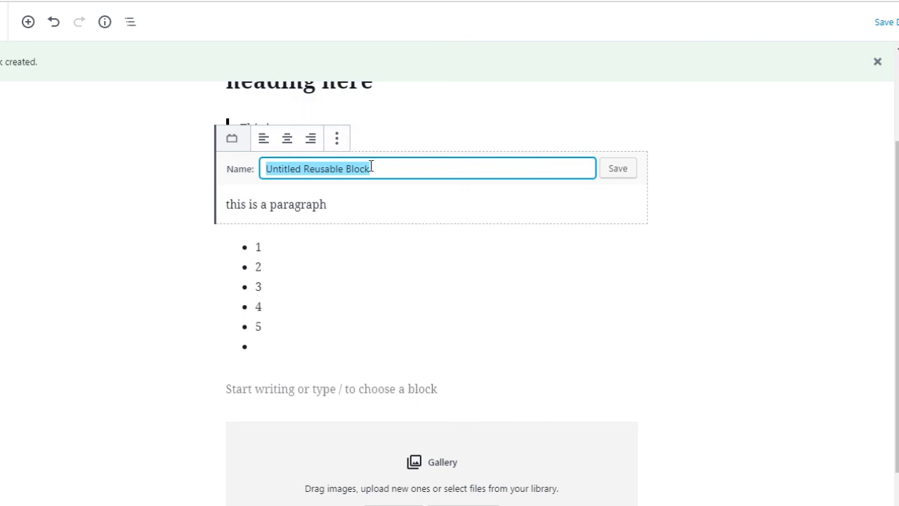
text(Template1)
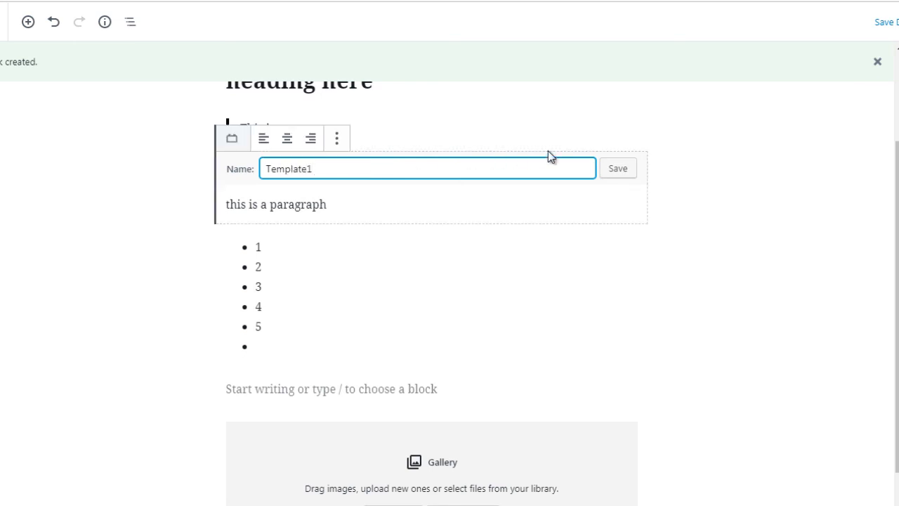
click(617, 171)
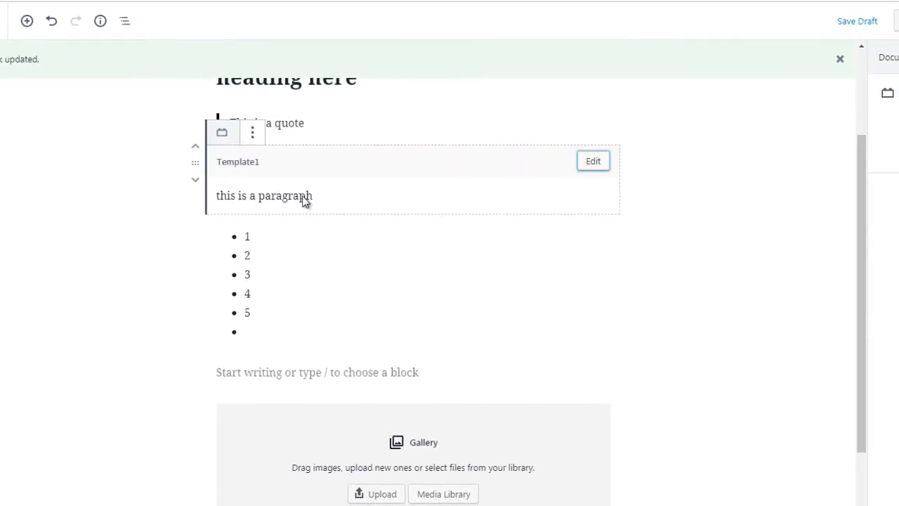
click(133, 185)
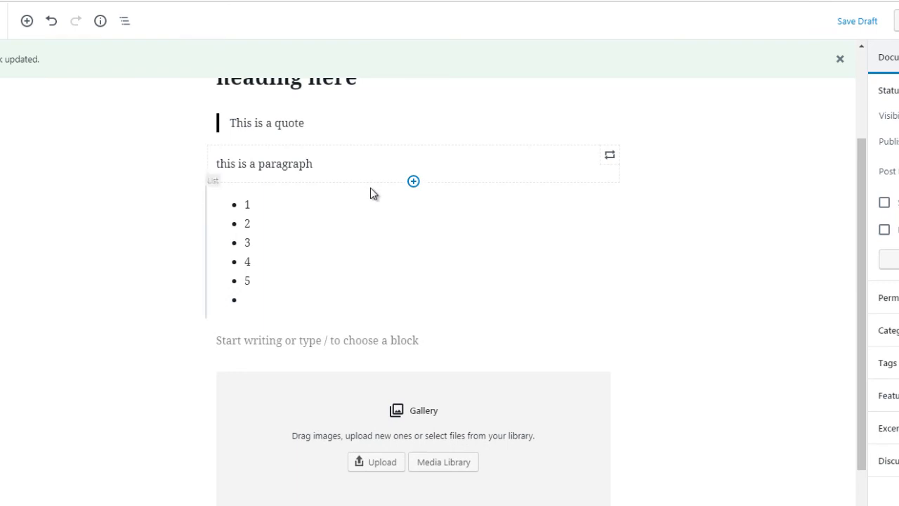
- Insert the reusable block Template1 between the existing reusable paragraph and the bulleted list
click(413, 181)
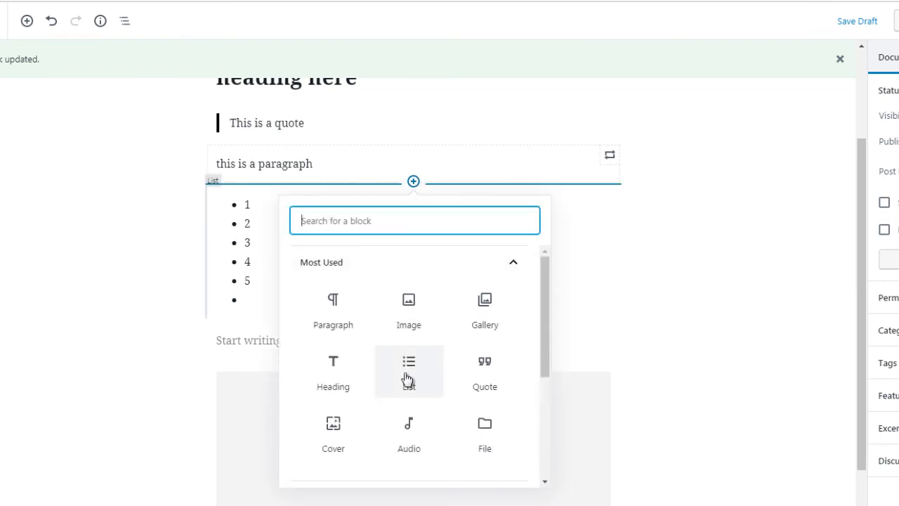
drag(544, 336, 543, 458)
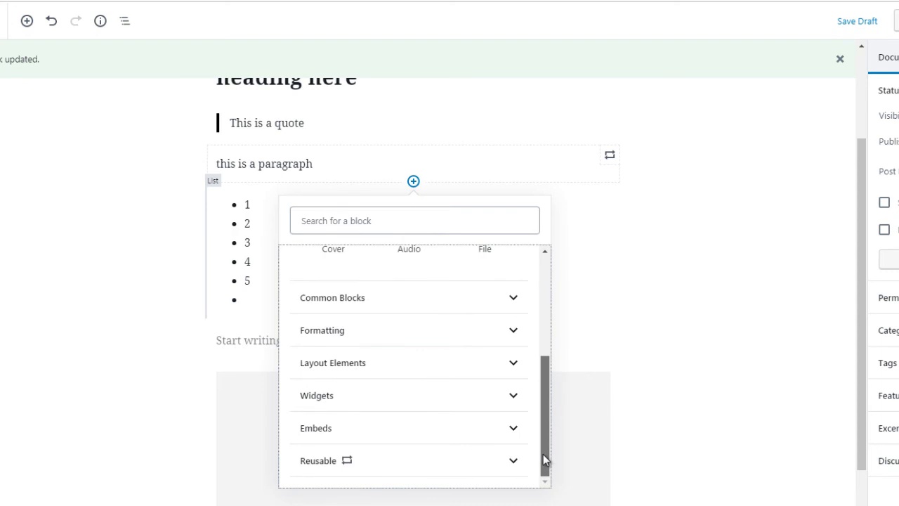
click(497, 462)
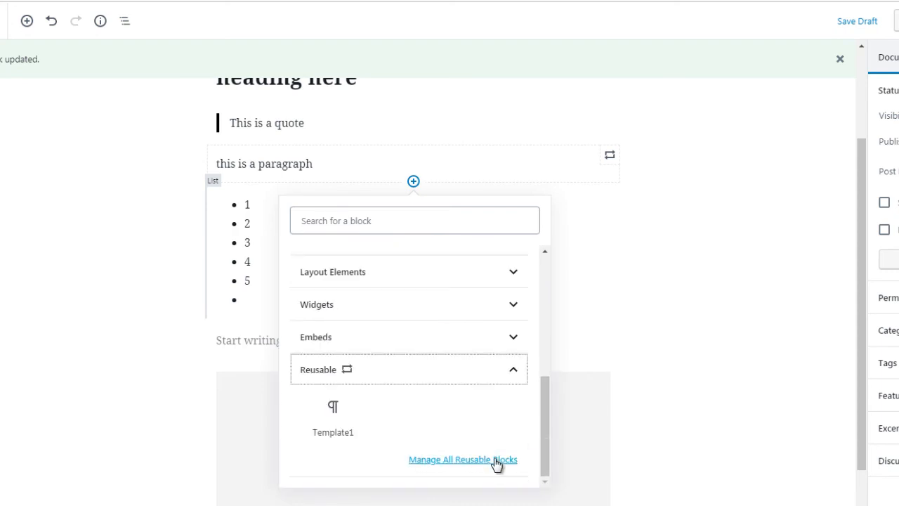
mouse_move(333, 417)
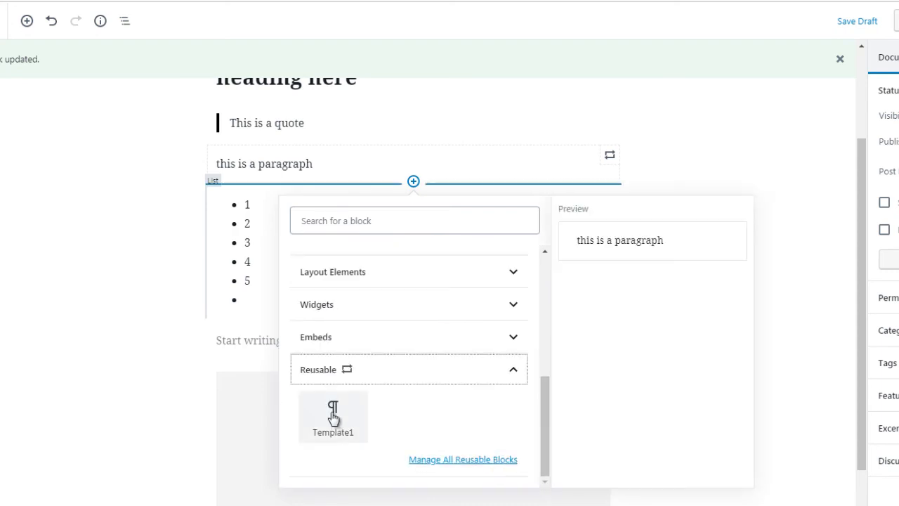
click(333, 417)
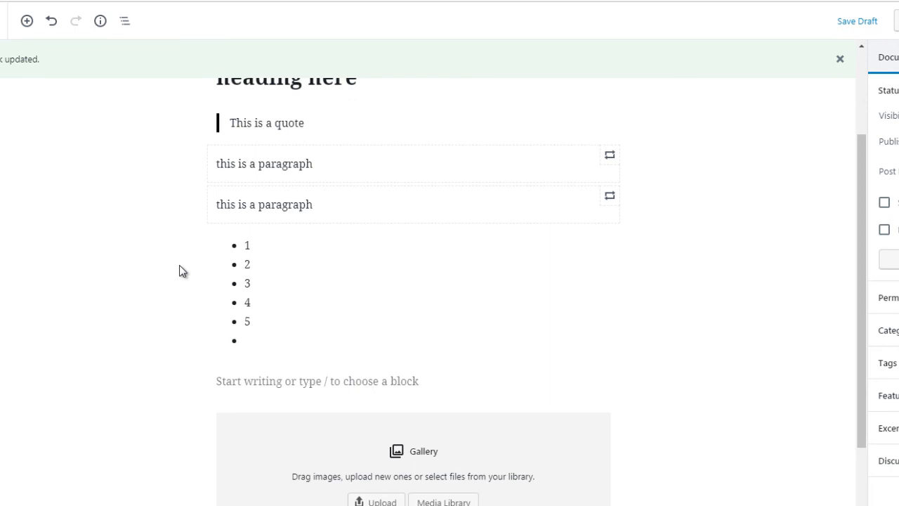
- Add an empty Image block below the Gallery block at the end of the post
scroll(858, 307, down, 1)
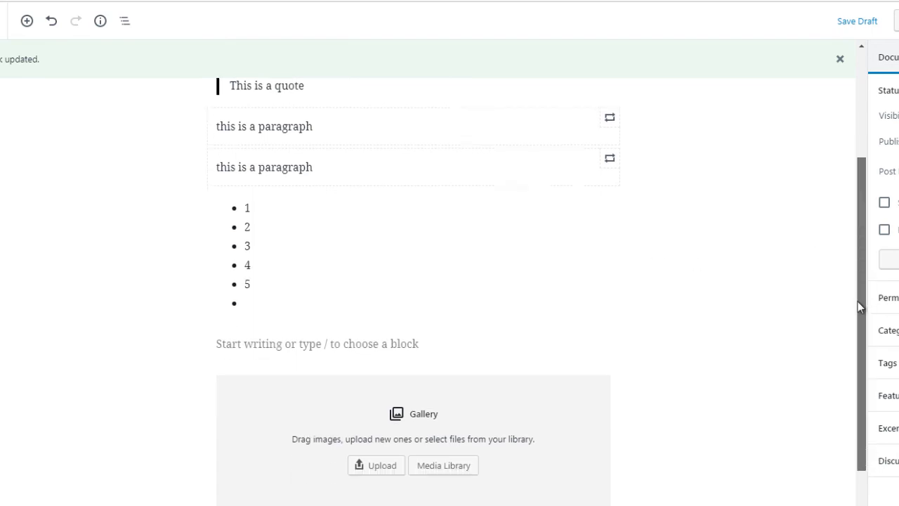
scroll(858, 301, down, 1)
scroll(858, 321, down, 1)
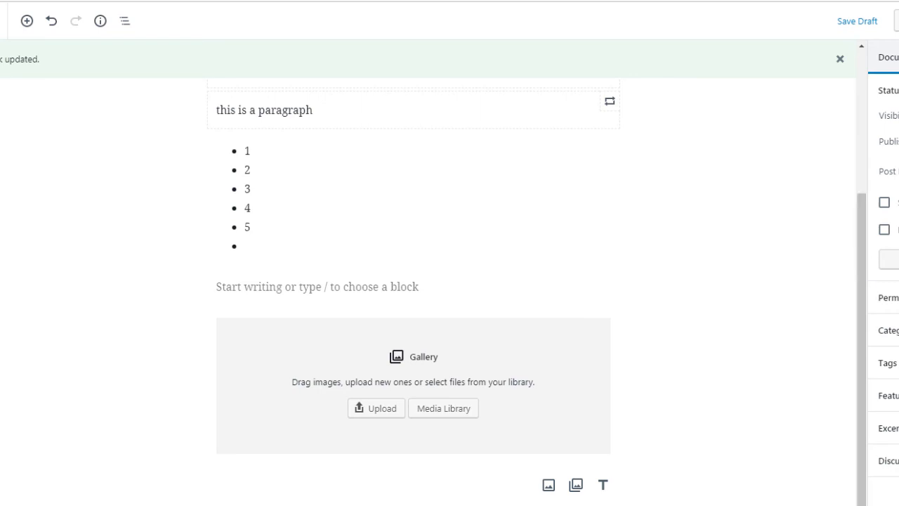
drag(861, 311, 861, 349)
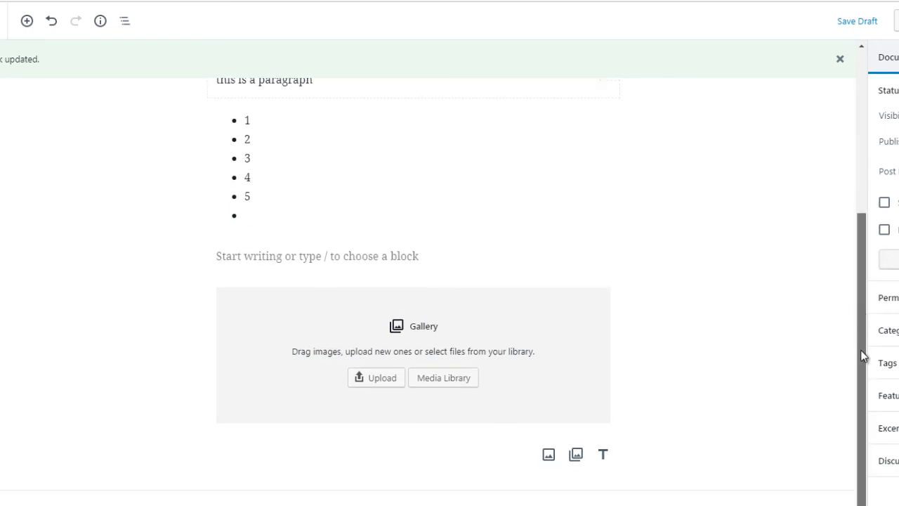
click(488, 377)
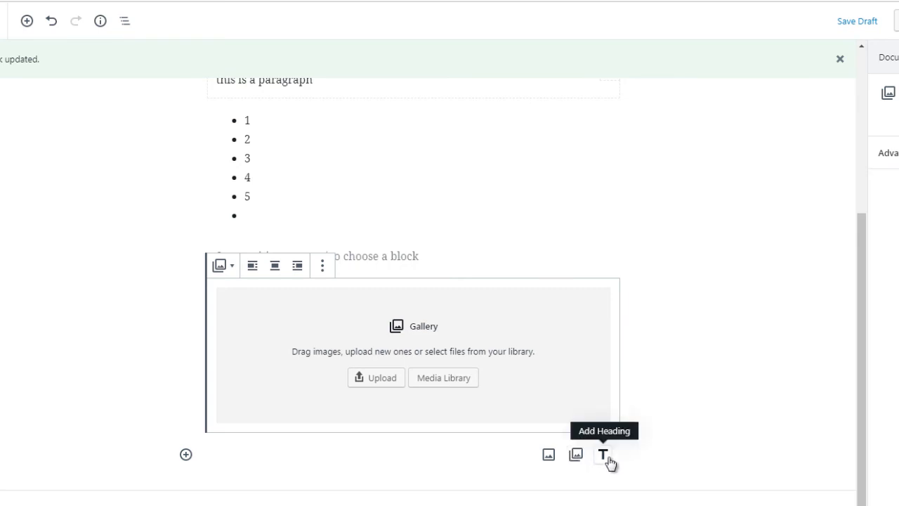
click(548, 455)
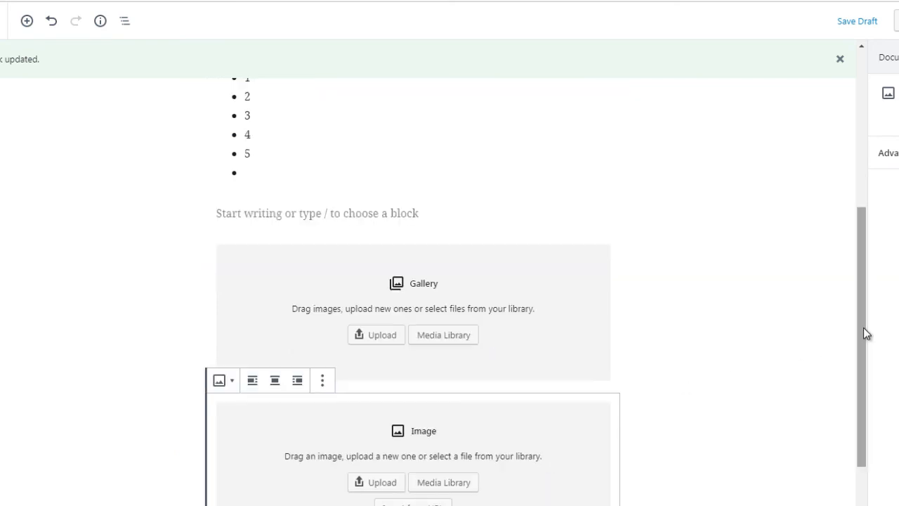
drag(862, 328, 855, 388)
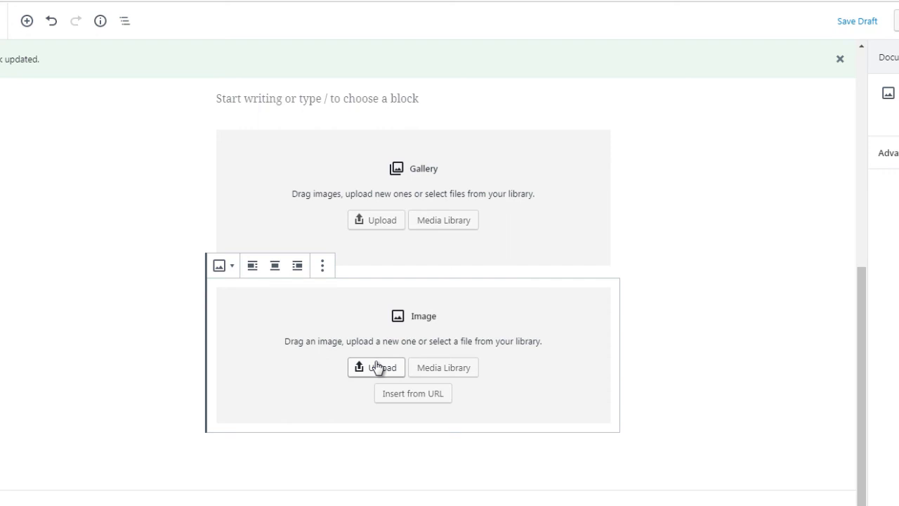
click(181, 320)
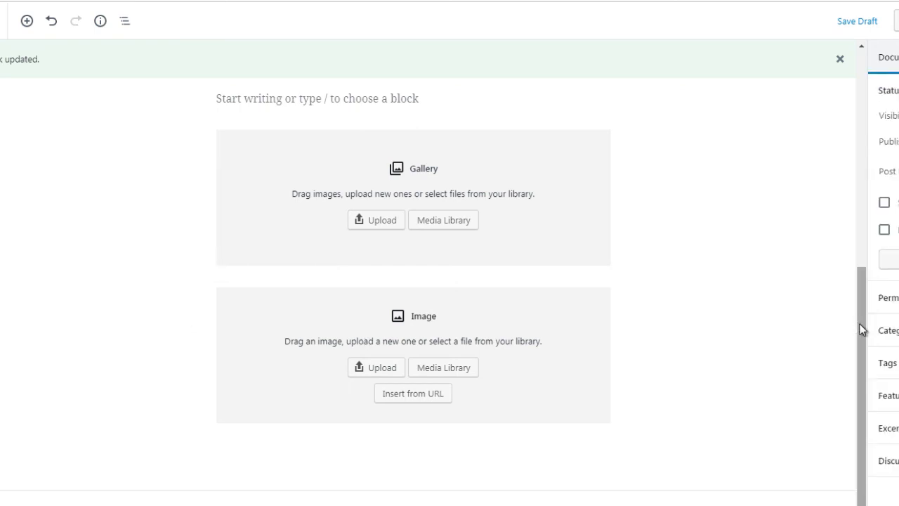
- Open the block inserter below the Image block and examine its block categories, including the contents of Common Blocks
click(413, 420)
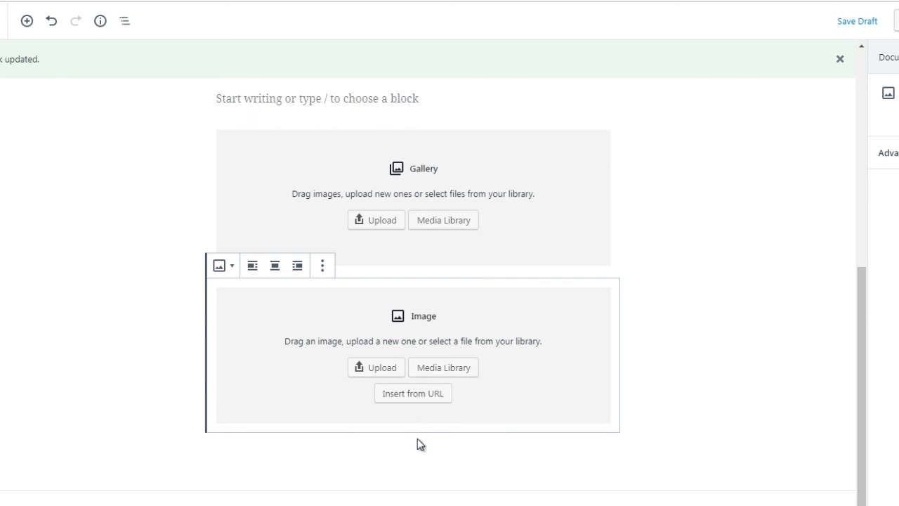
click(187, 455)
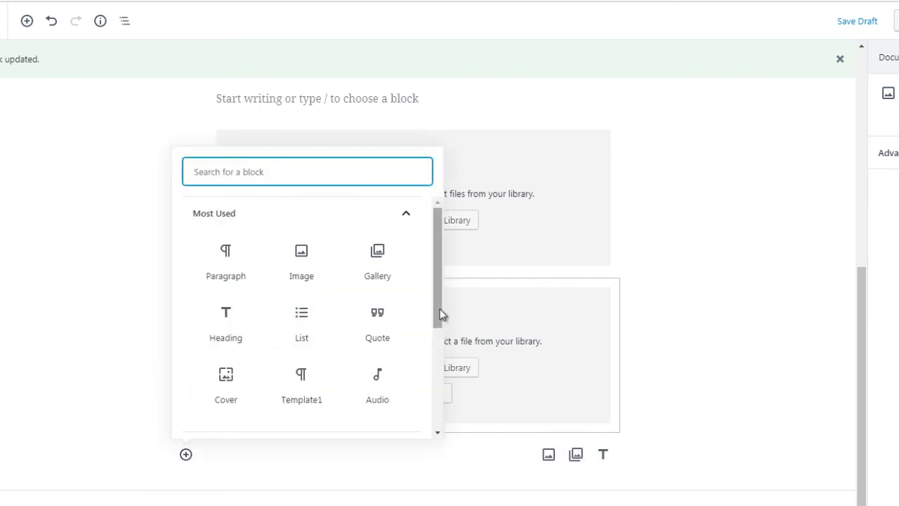
mouse_move(440, 308)
mouse_down()
mouse_move(440, 350)
mouse_move(437, 300)
mouse_up()
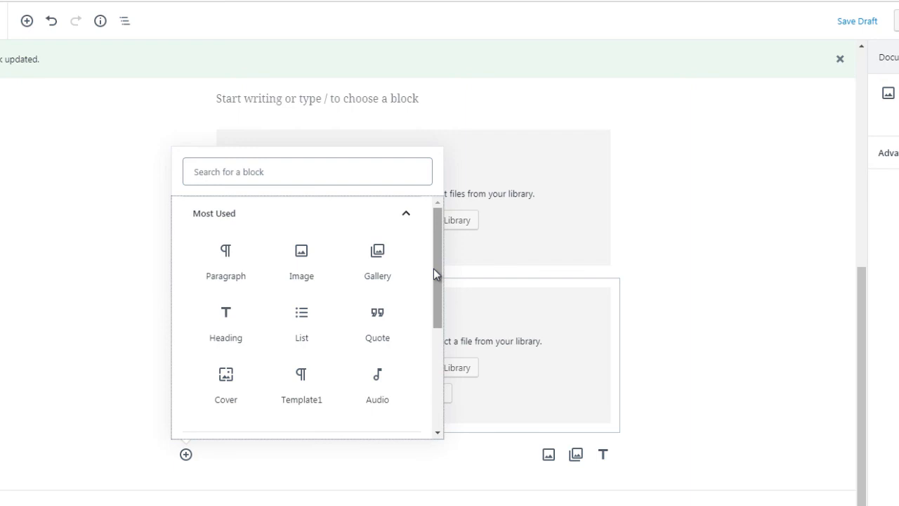
drag(433, 268, 429, 377)
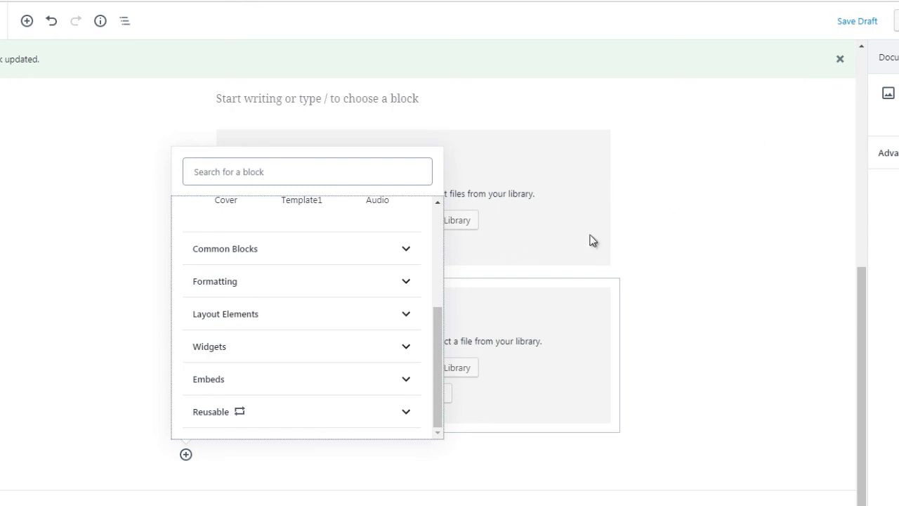
click(344, 255)
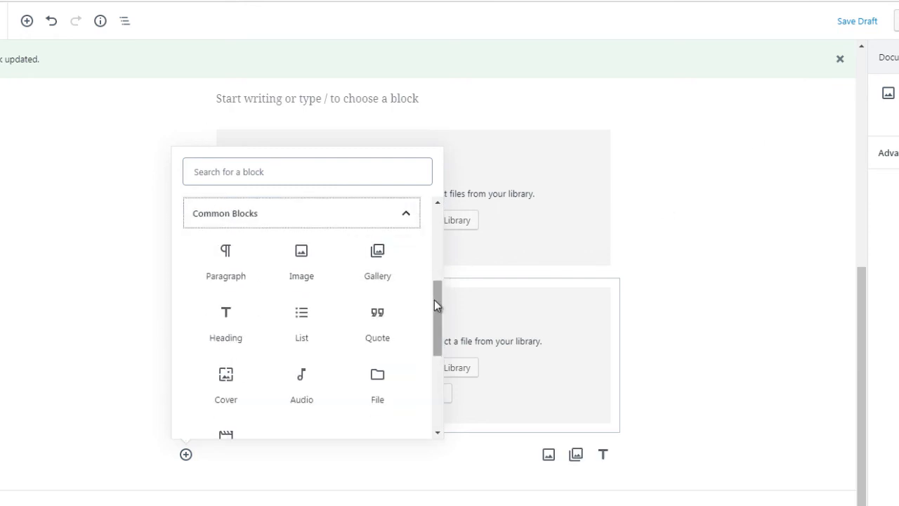
mouse_move(434, 299)
mouse_down()
mouse_move(433, 363)
mouse_move(426, 315)
mouse_up()
scroll(426, 316, up, 3)
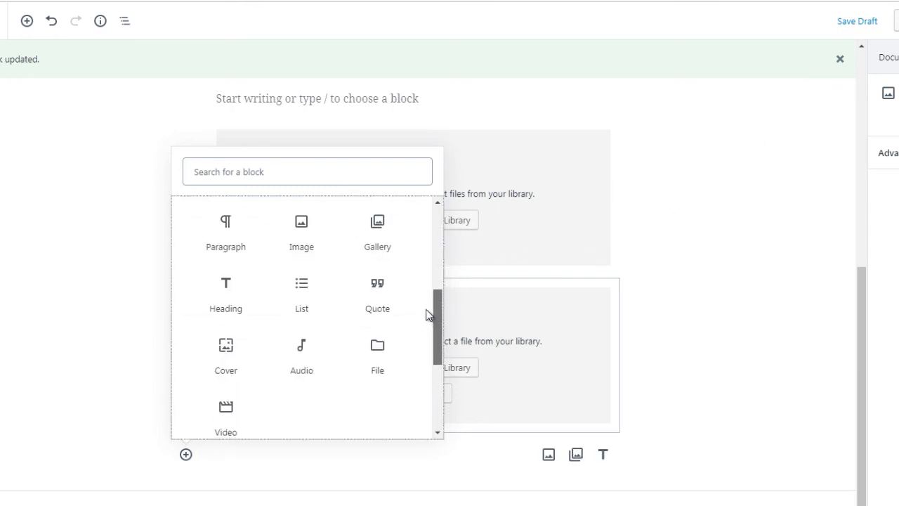
scroll(420, 307, down, 3)
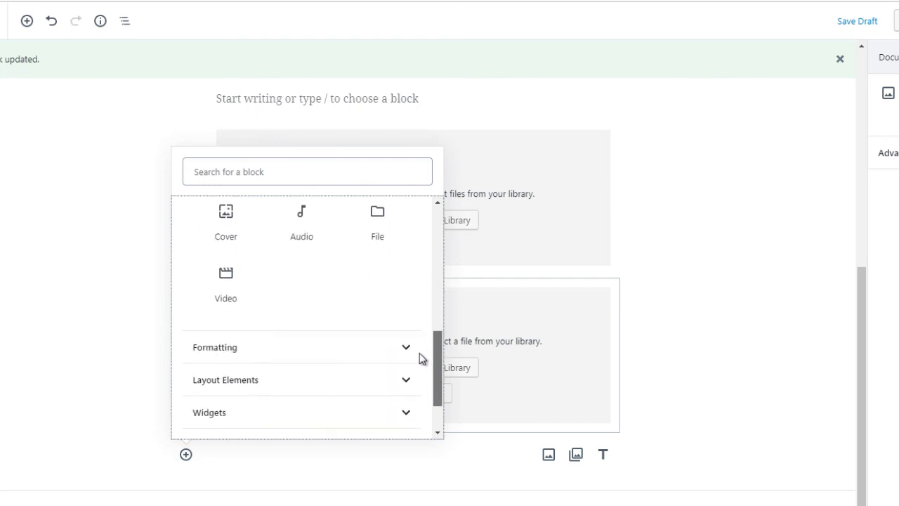
scroll(418, 379, down, 1)
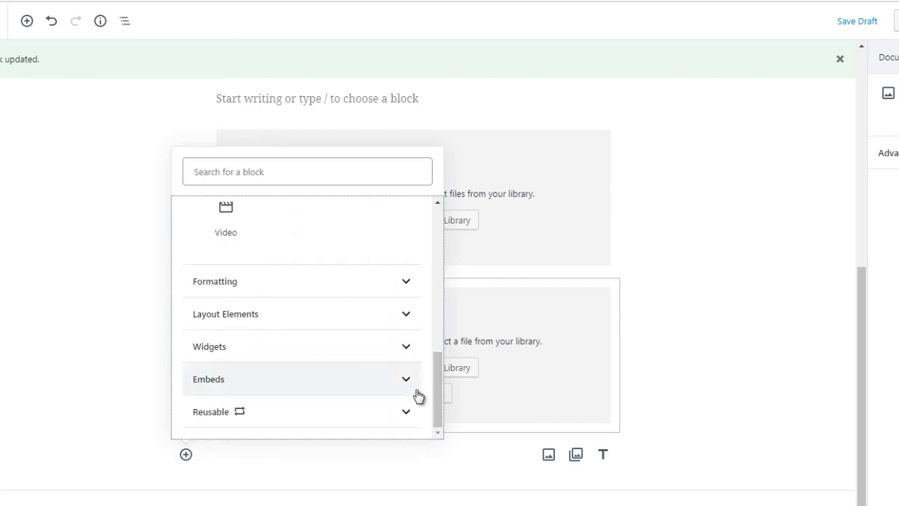
- Insert an empty Shortcode block from the Widgets category below the Image block at the end of the post
click(286, 352)
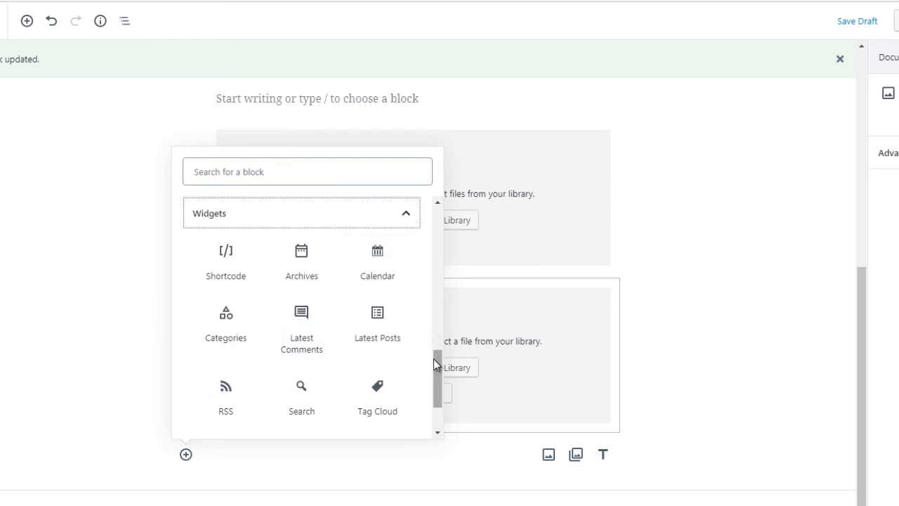
drag(433, 359, 434, 357)
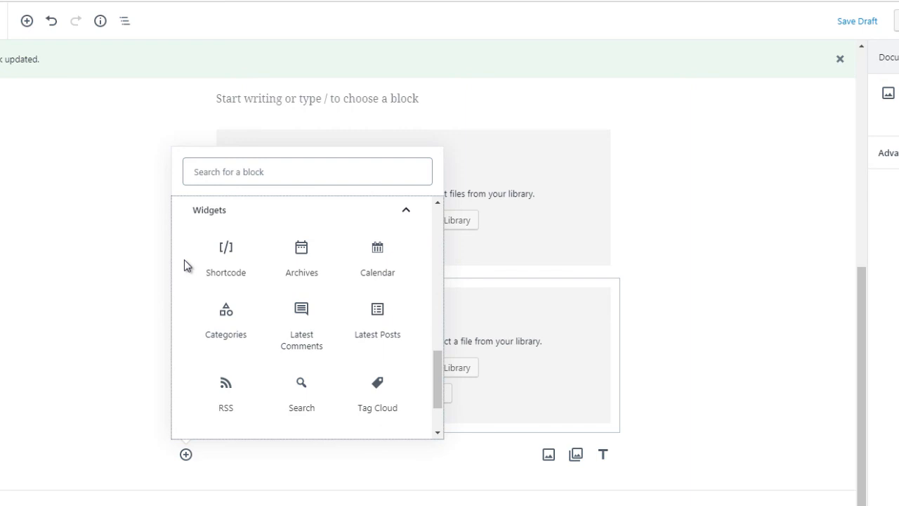
click(218, 258)
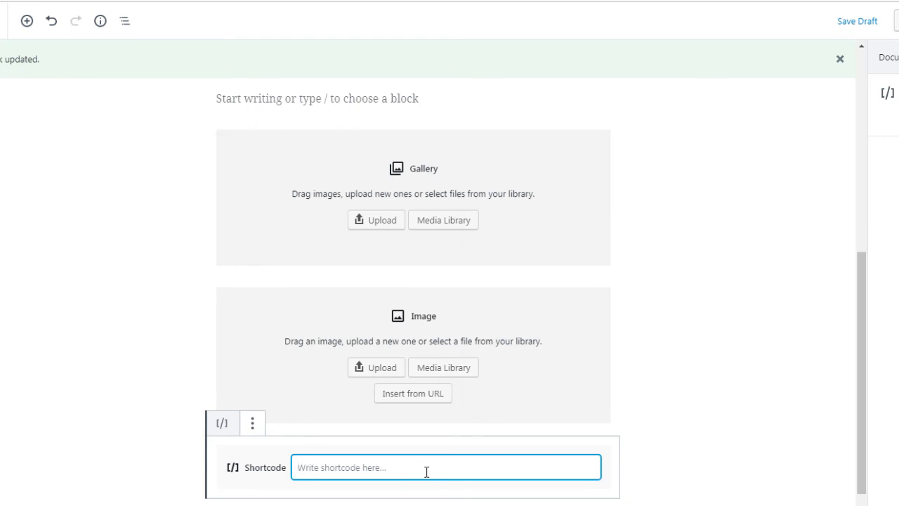
drag(865, 331, 863, 381)
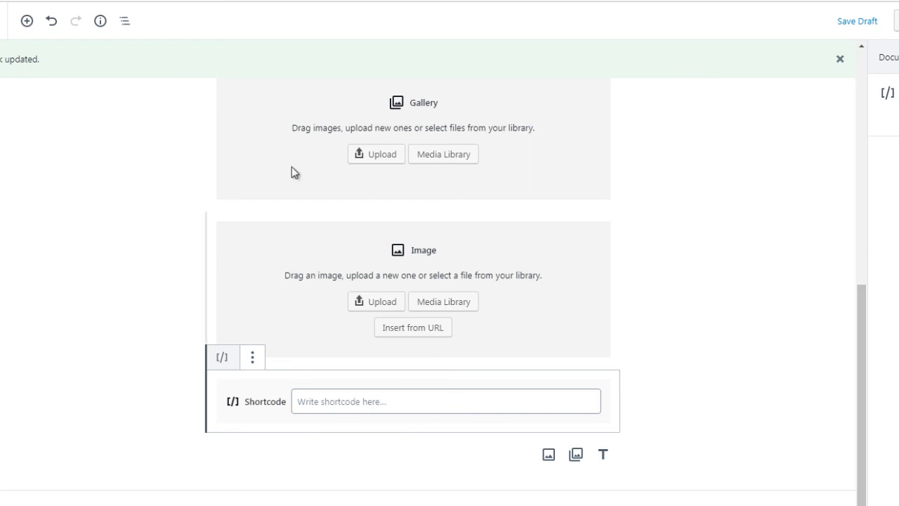
- Use Block Navigation to jump to the List block, and deselect it to view the surrounding content
click(123, 23)
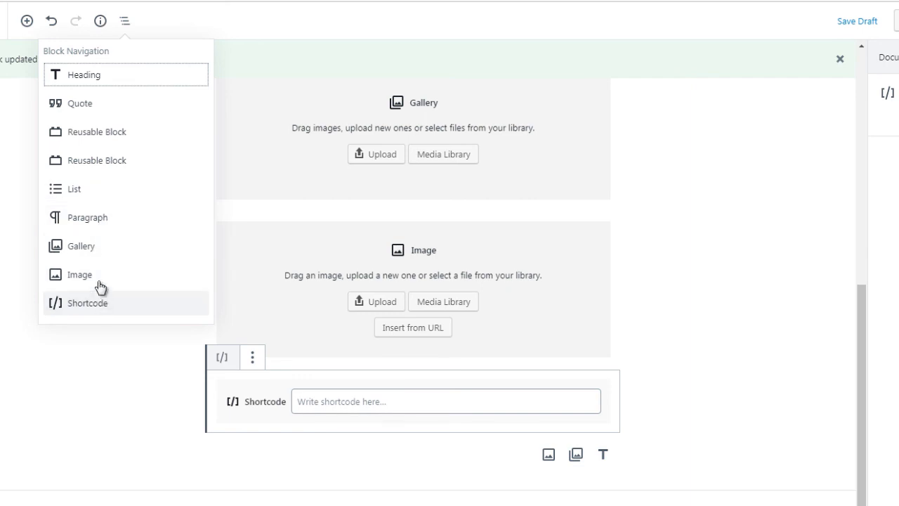
click(74, 192)
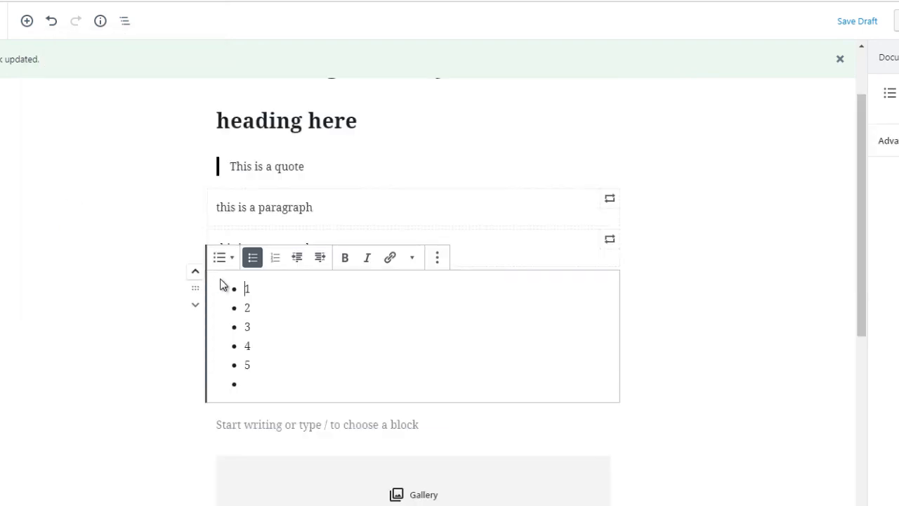
click(178, 229)
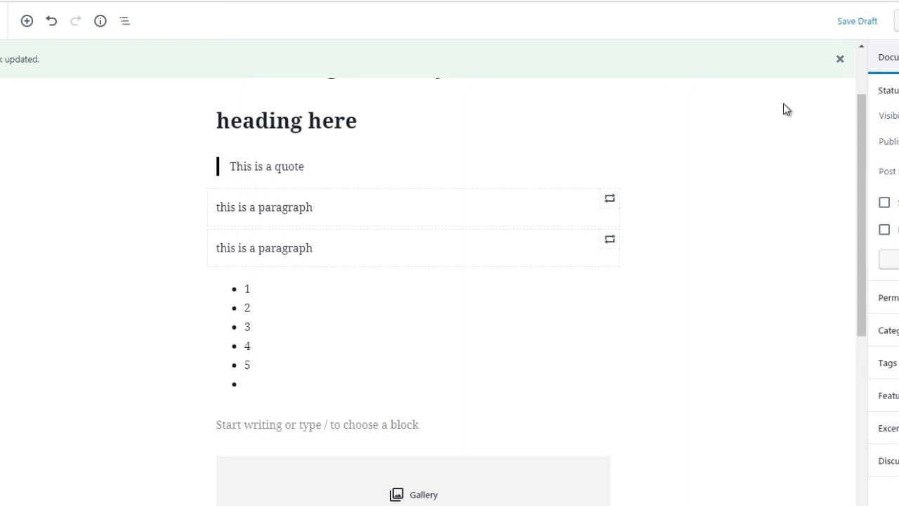
scroll(865, 141, down, 3)
scroll(872, 147, up, 3)
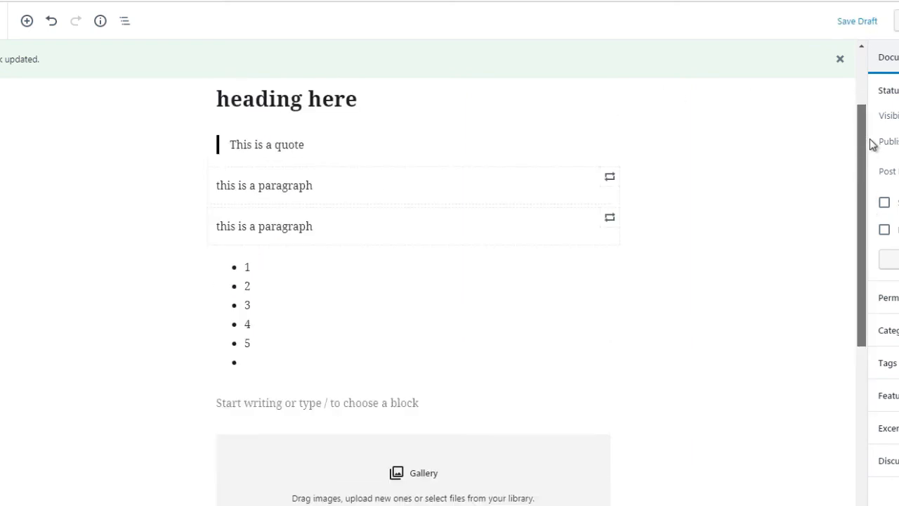
- Jump to the Image block through Block Navigation and clear the block selection
click(124, 22)
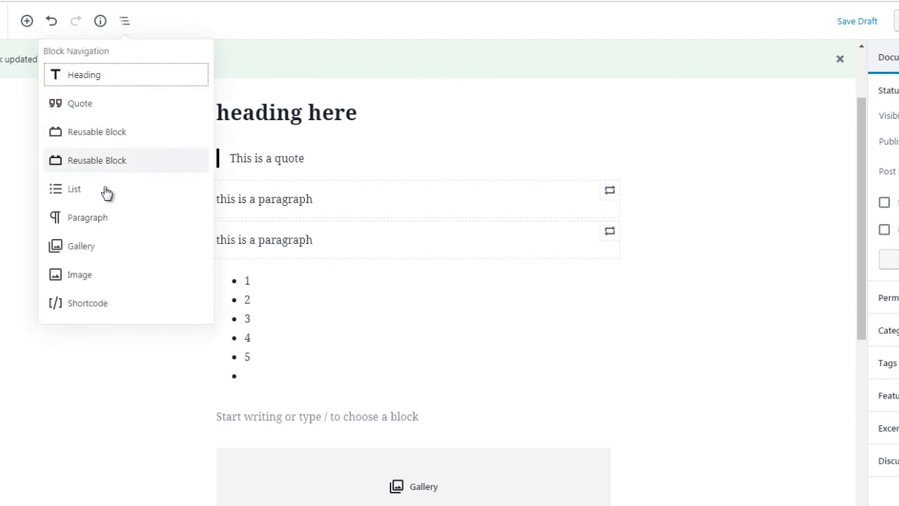
click(88, 276)
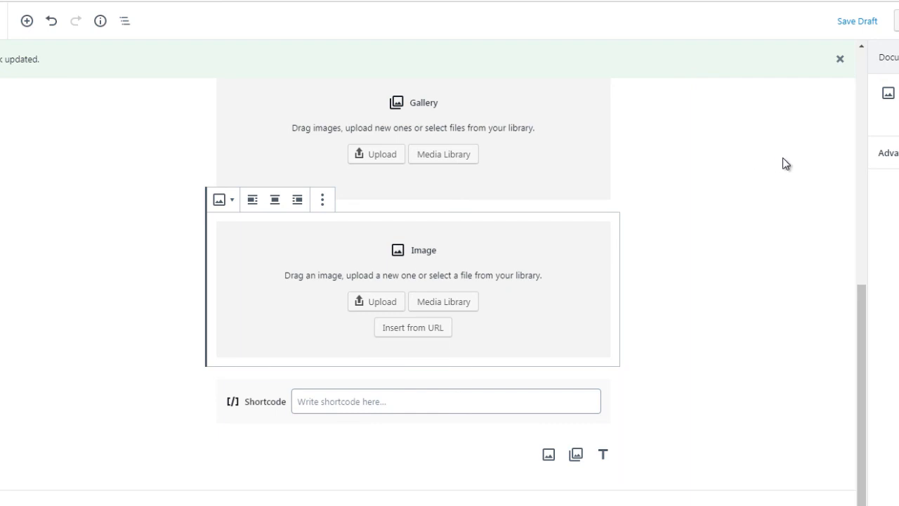
click(725, 185)
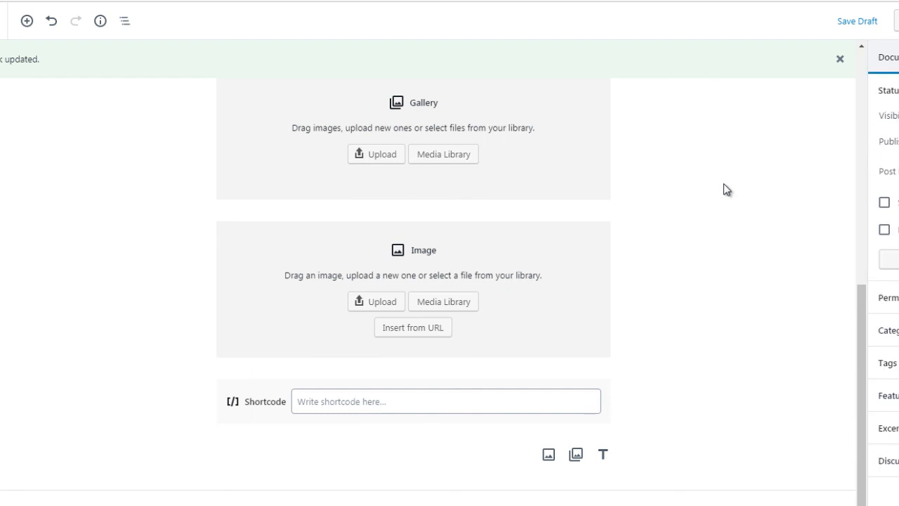